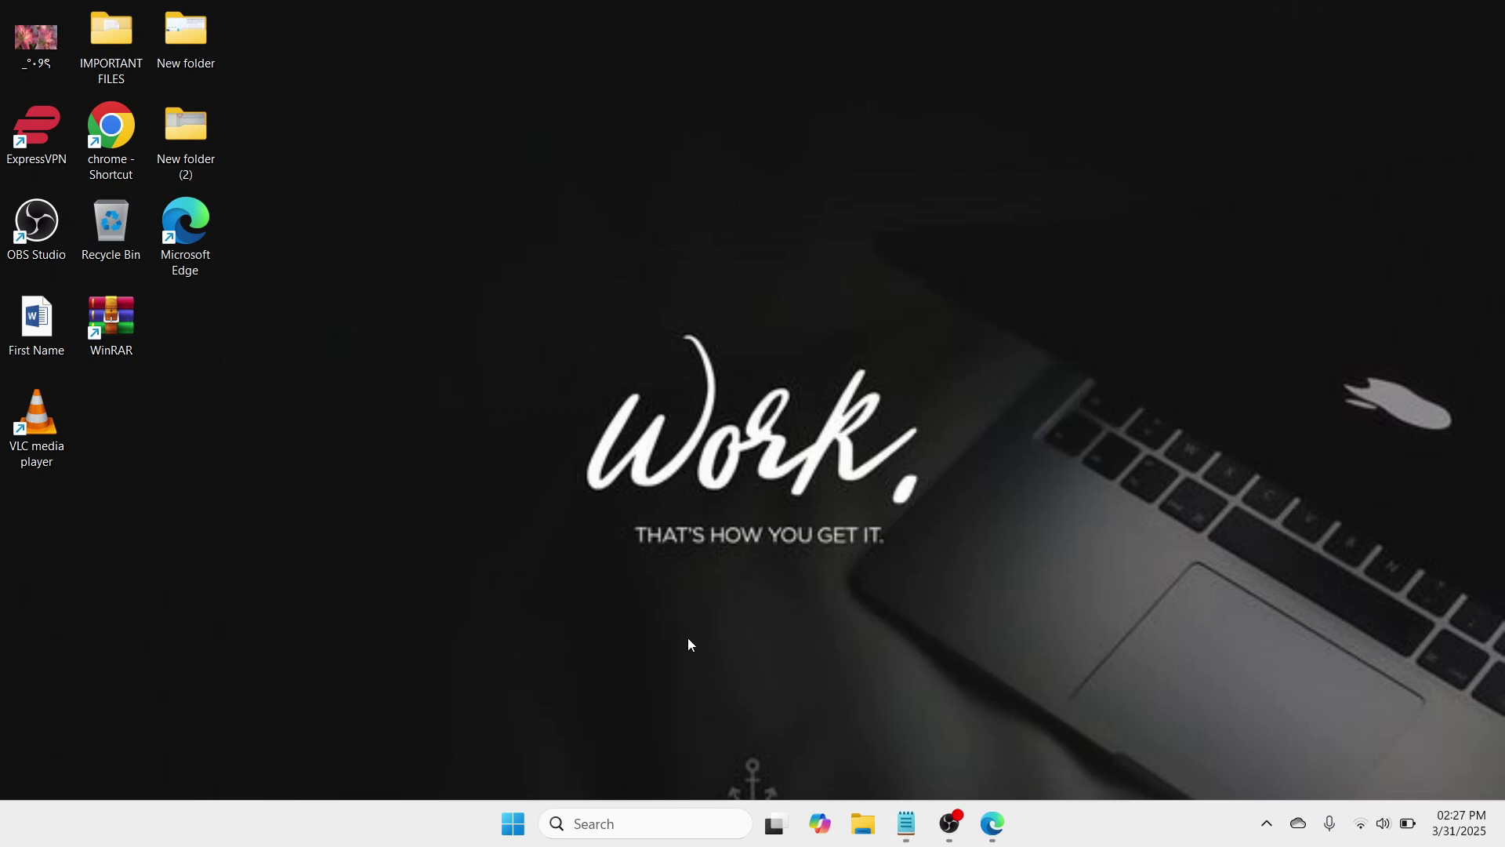
- Open Chrome and search Google for "android platform tool"
{"action": "left_click", "coordinate": [592, 815]}
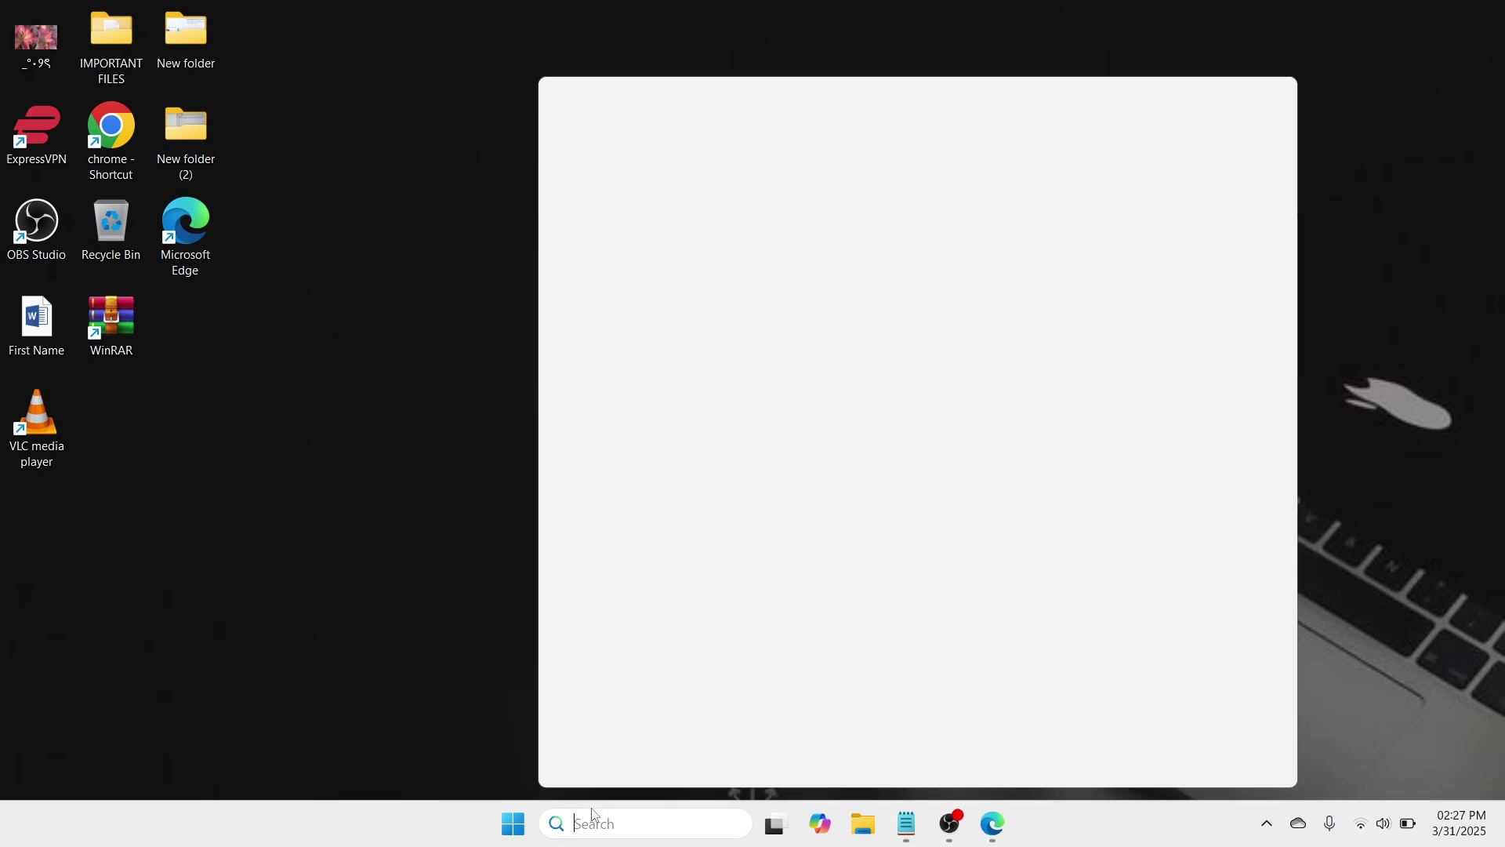
{"action": "type", "text": "chrome"}
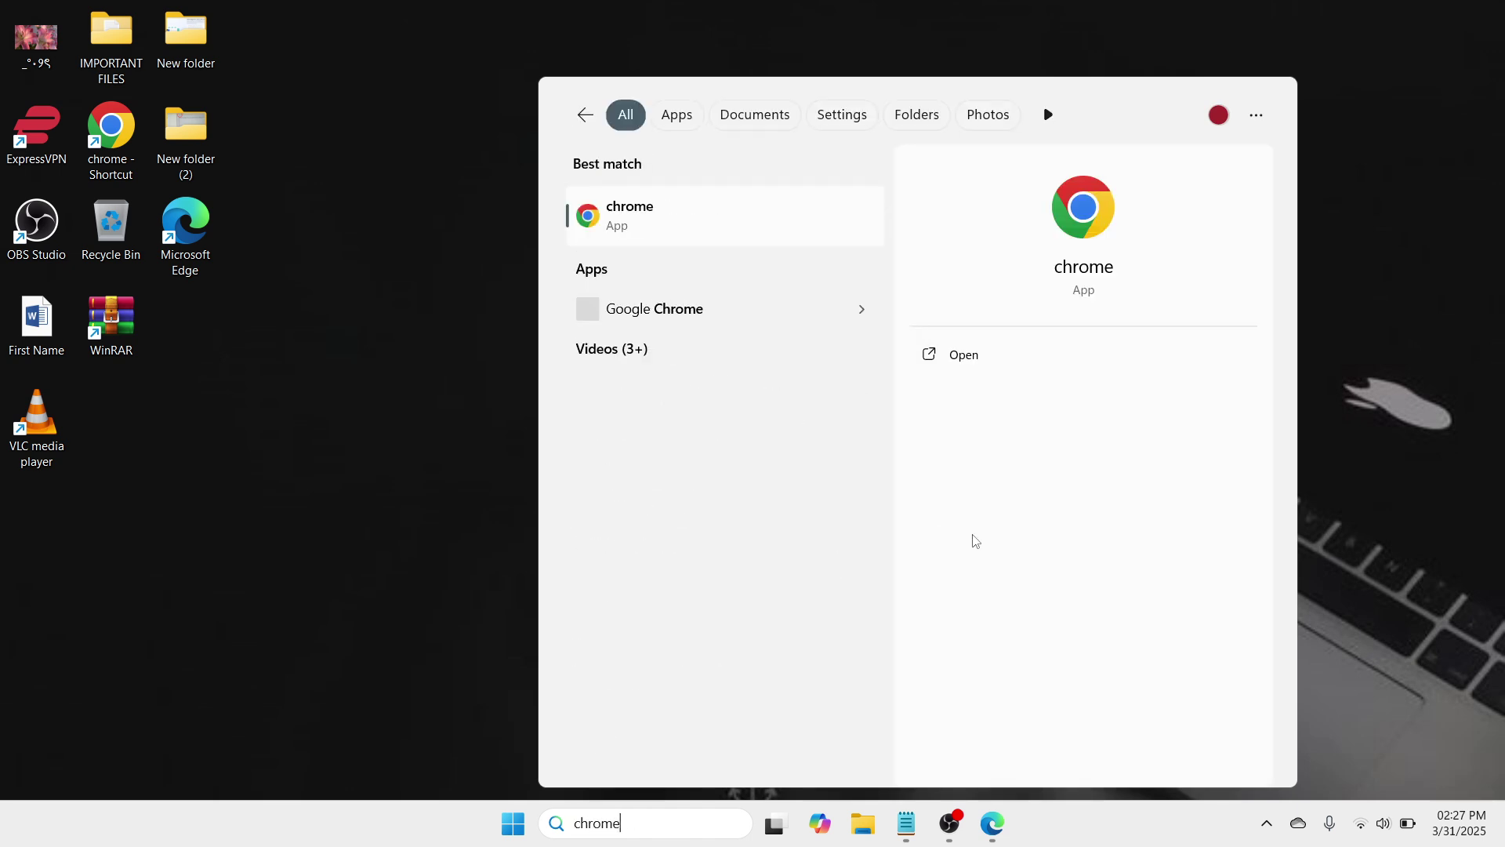
{"action": "left_click", "coordinate": [972, 359]}
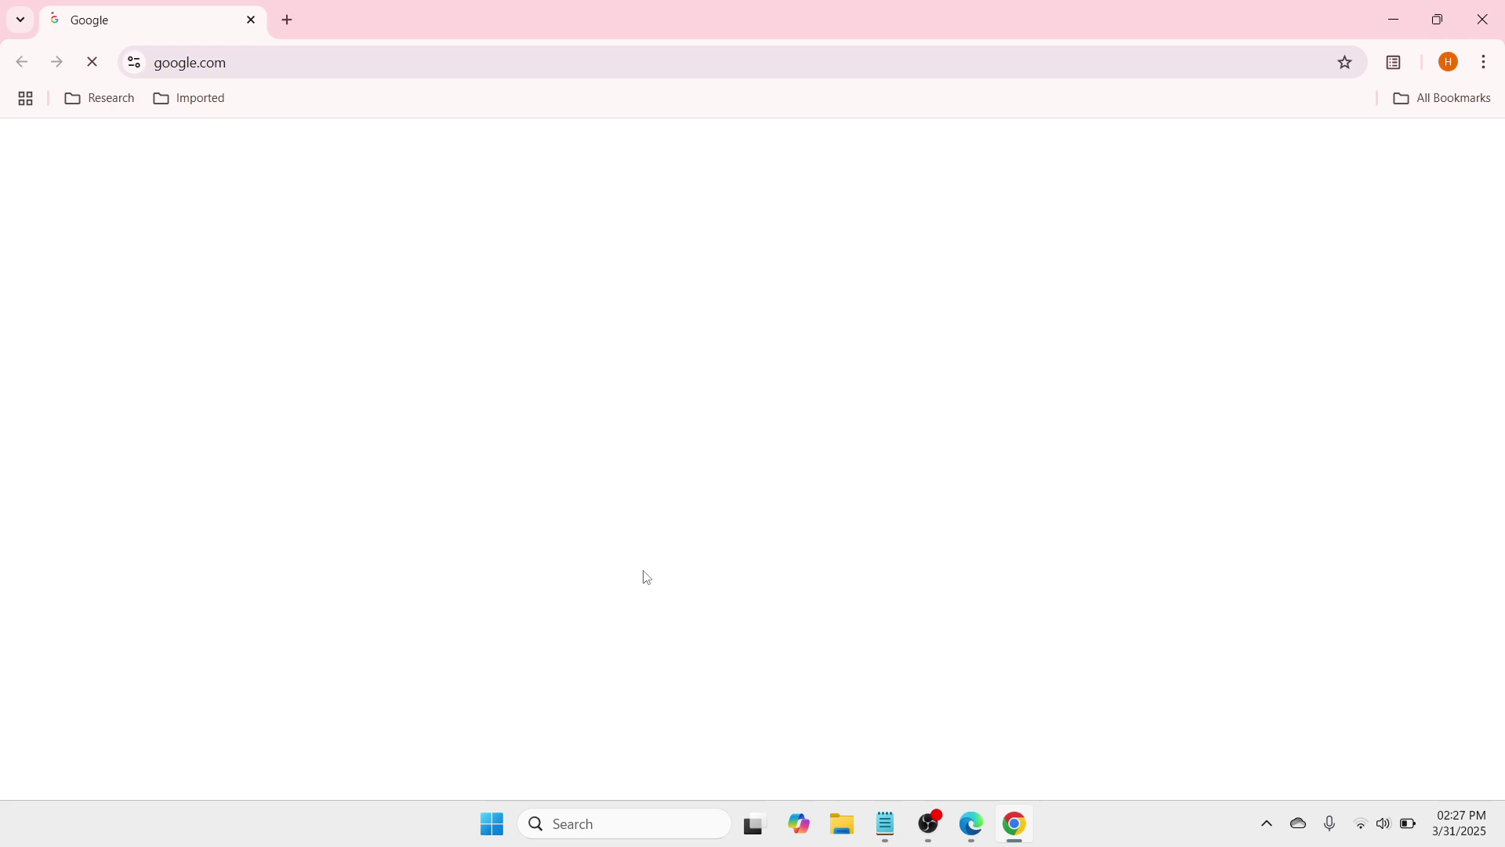
{"action": "type", "text": "android platform"}
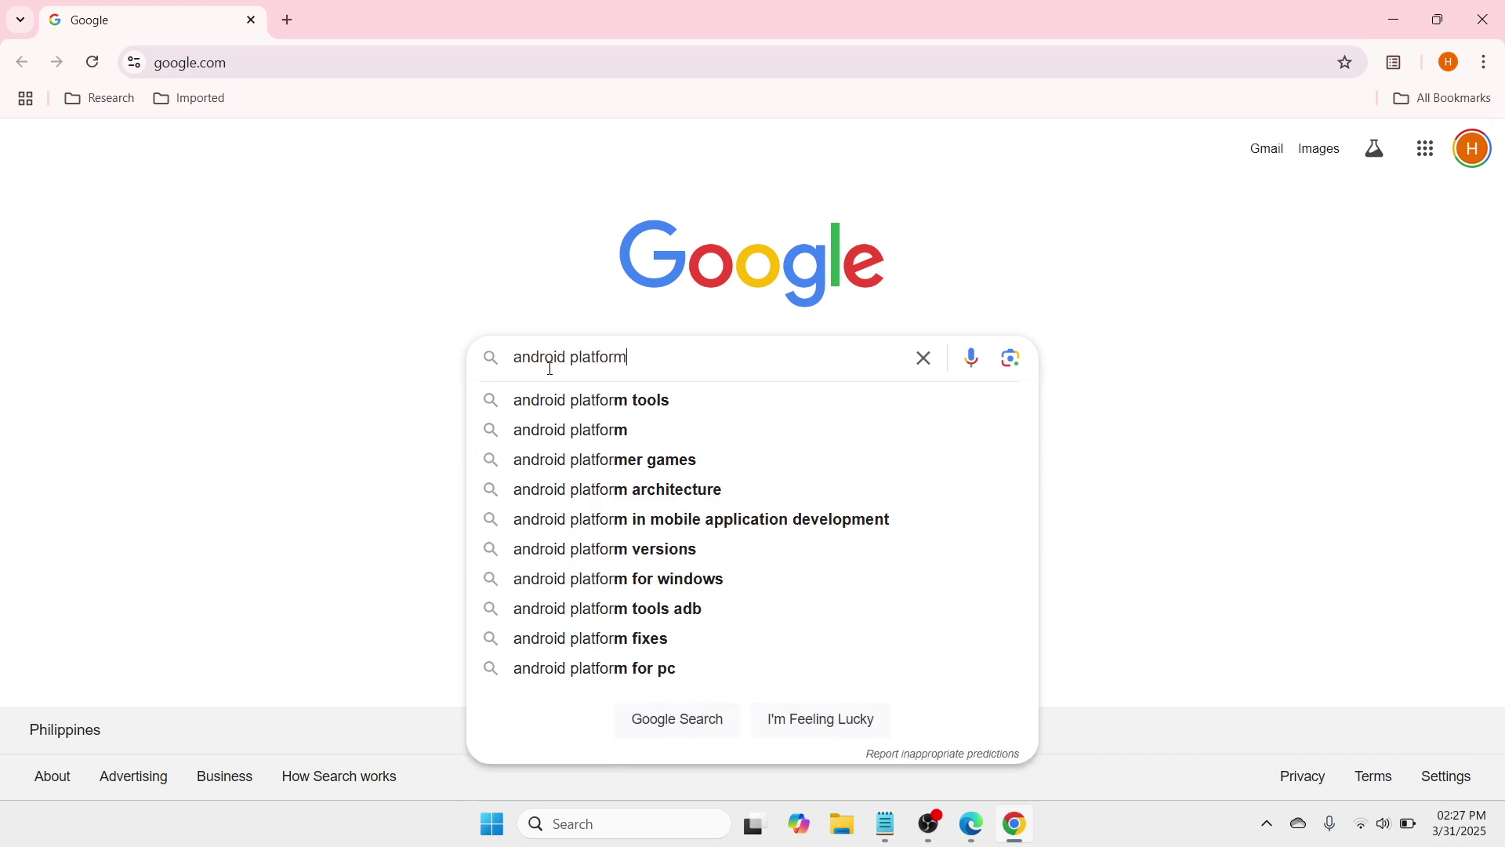
{"action": "type", "text": " tool"}
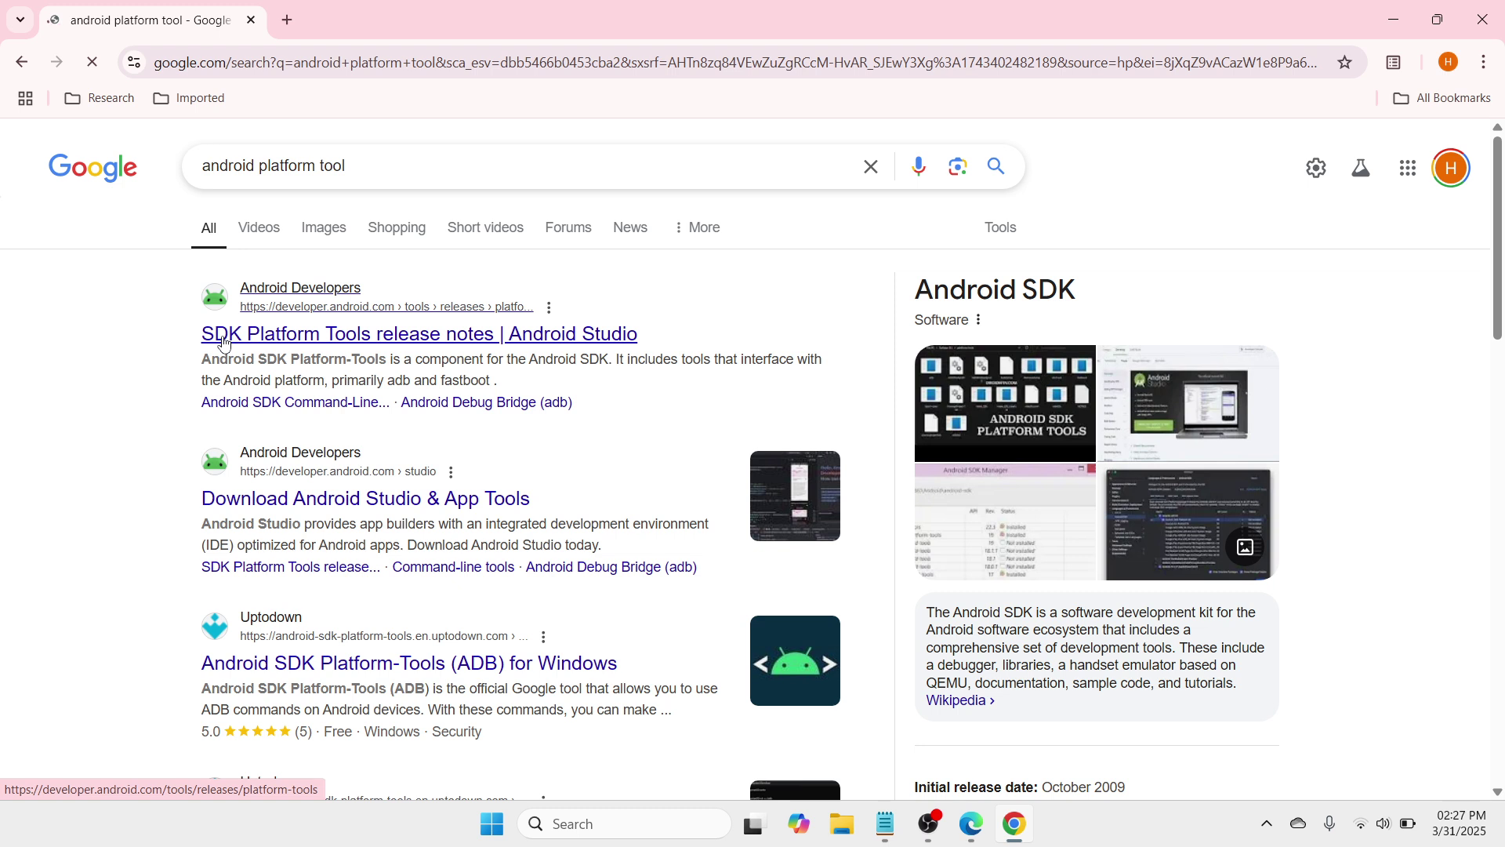
- Open the SDK Platform Tools release notes page and choose the SDK Platform-Tools download for Windows
{"action": "left_click", "coordinate": [413, 339]}
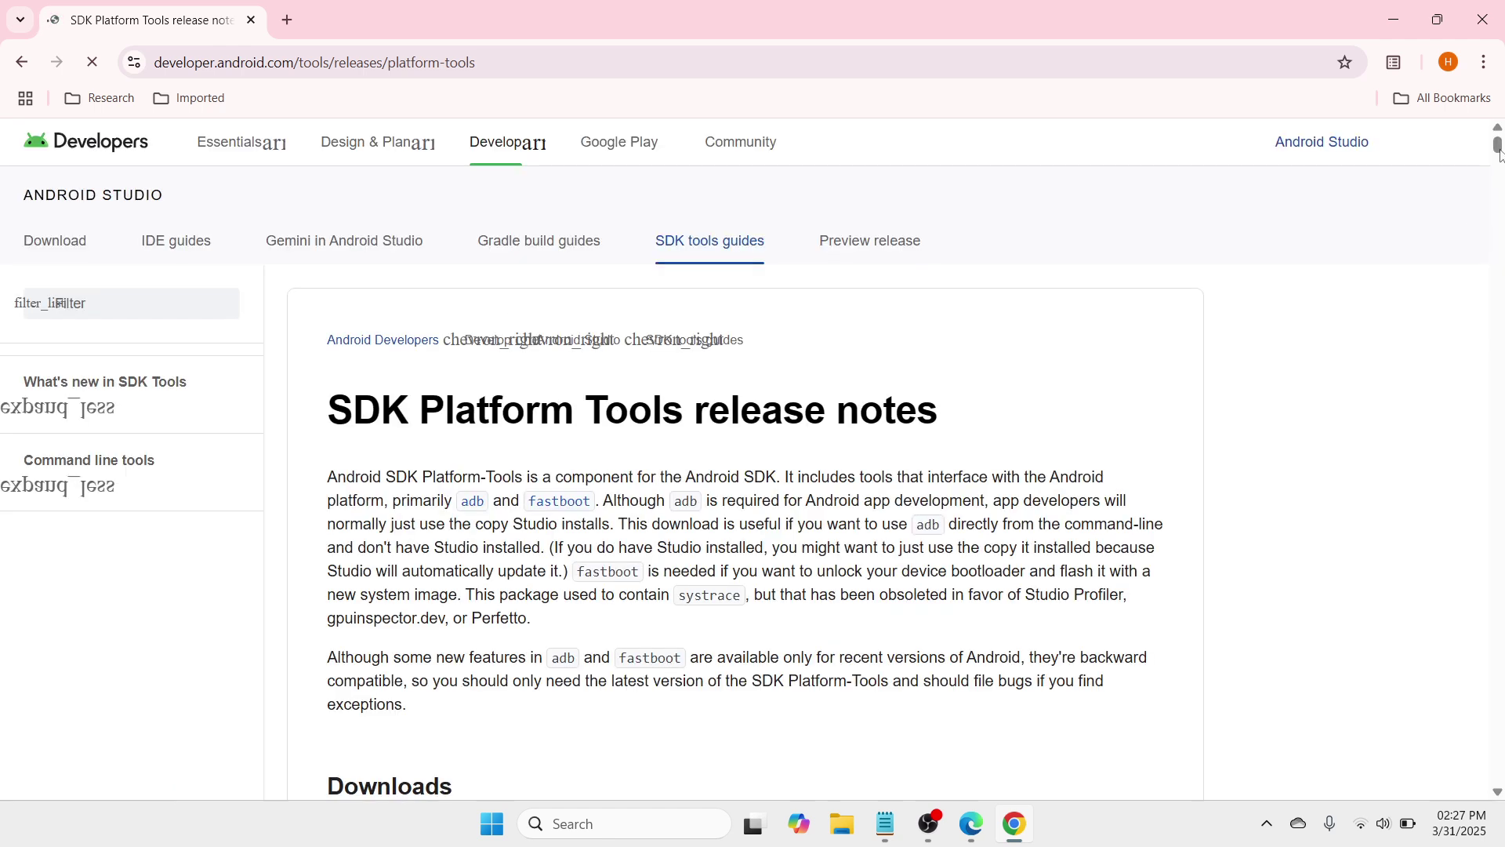
{"action": "left_click_drag", "start_coordinate": [1499, 153], "coordinate": [1500, 171]}
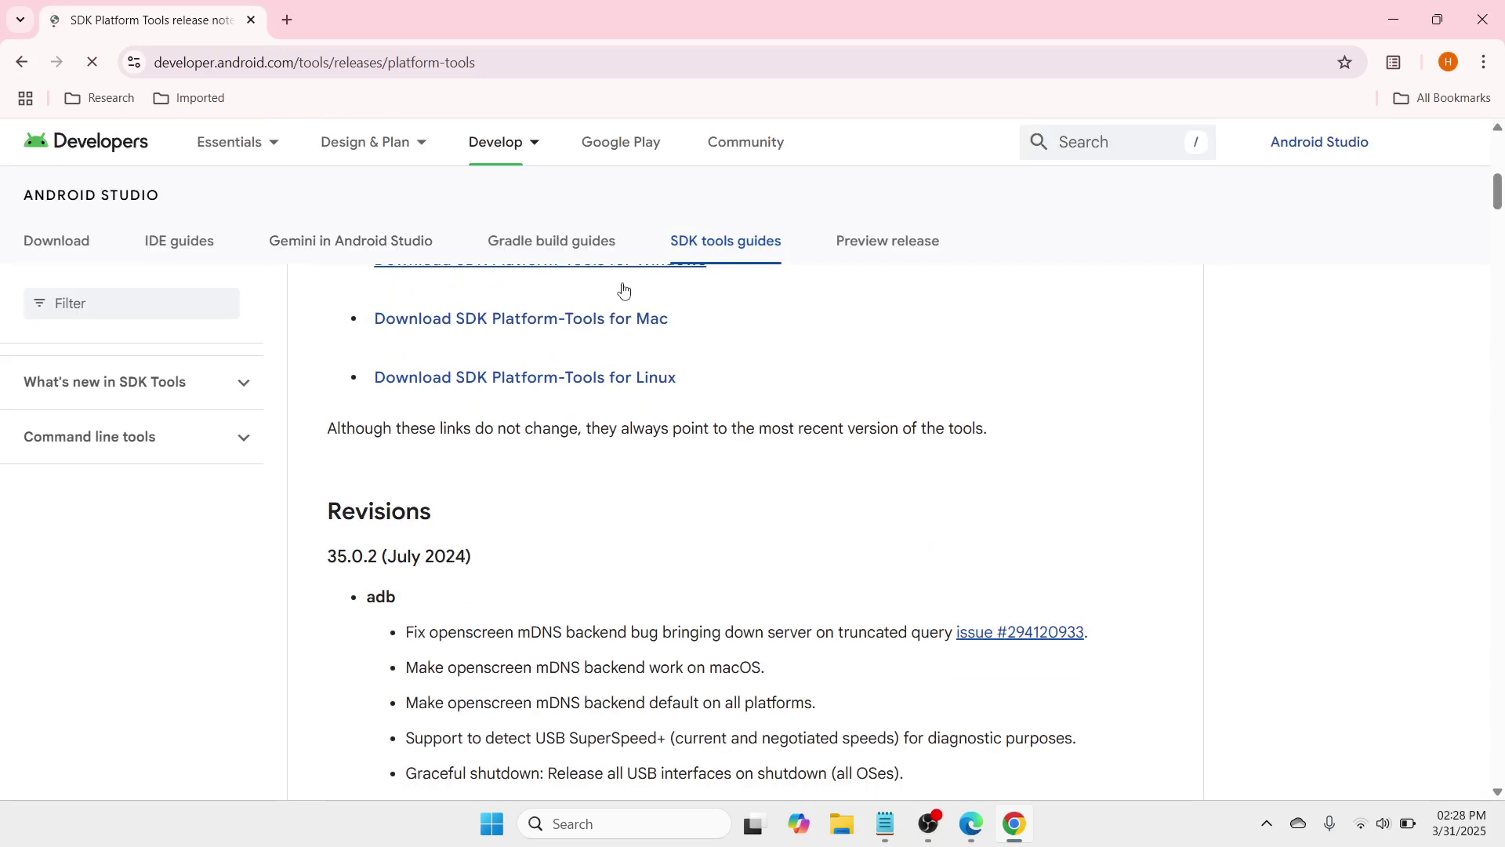
{"action": "left_click_drag", "start_coordinate": [1499, 205], "coordinate": [1500, 196]}
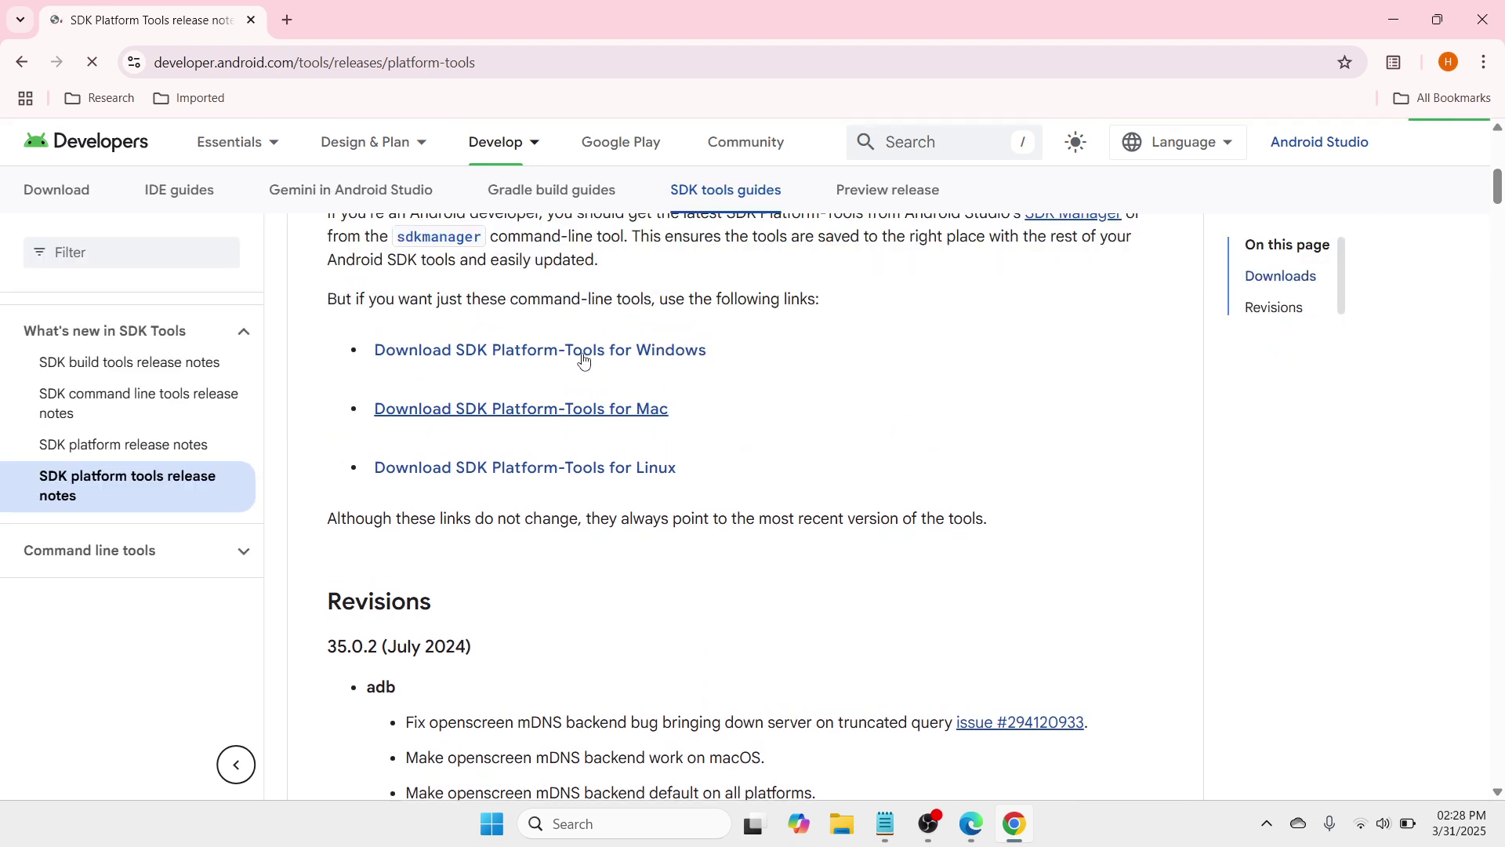
{"action": "left_click", "coordinate": [578, 354]}
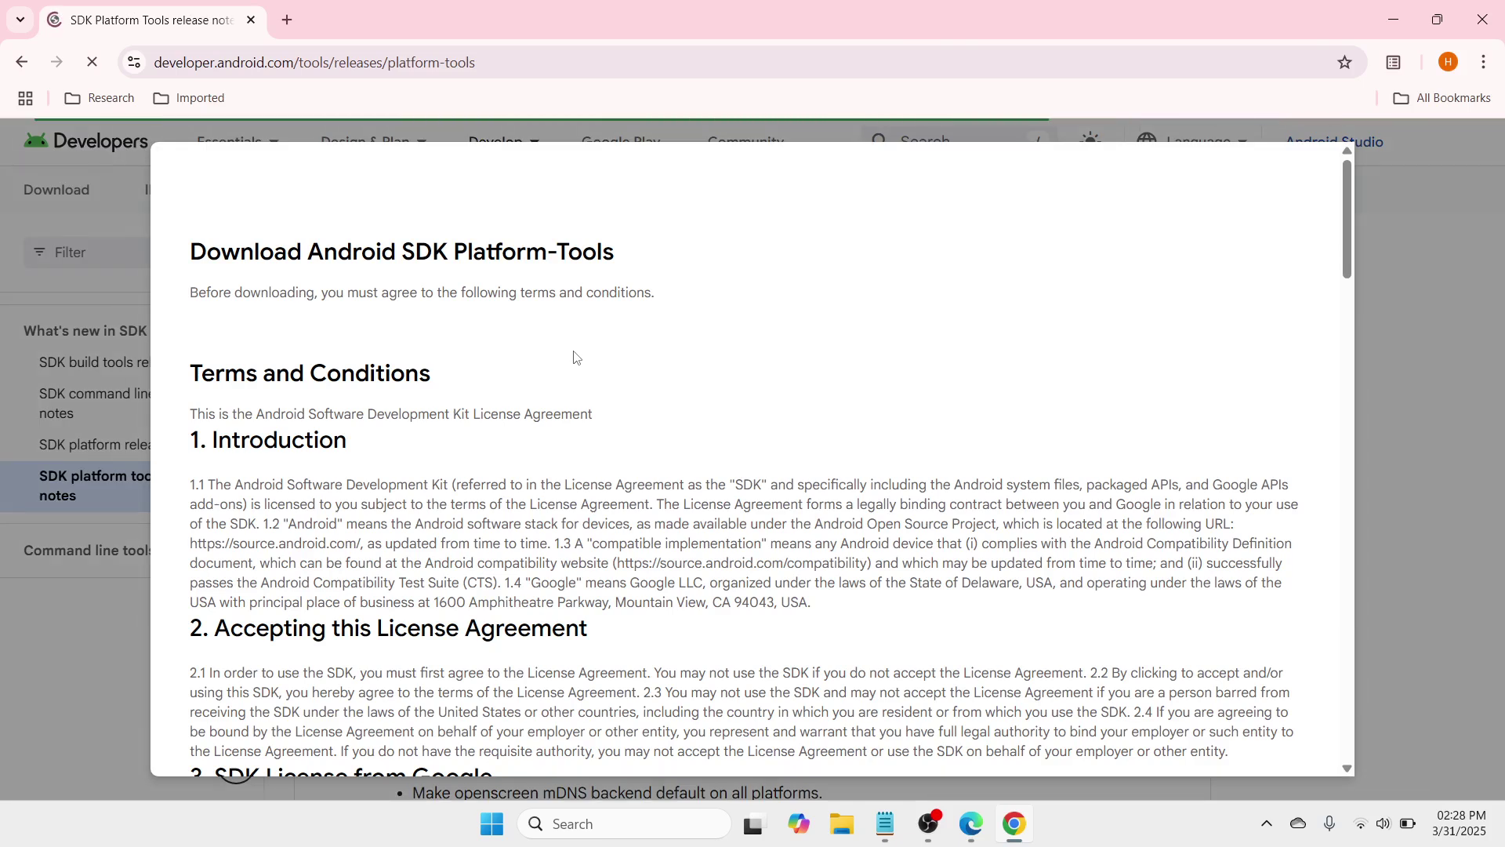
- Agree to the terms and conditions and download Android SDK Platform-Tools for Windows
{"action": "left_click_drag", "start_coordinate": [1343, 252], "coordinate": [1344, 721]}
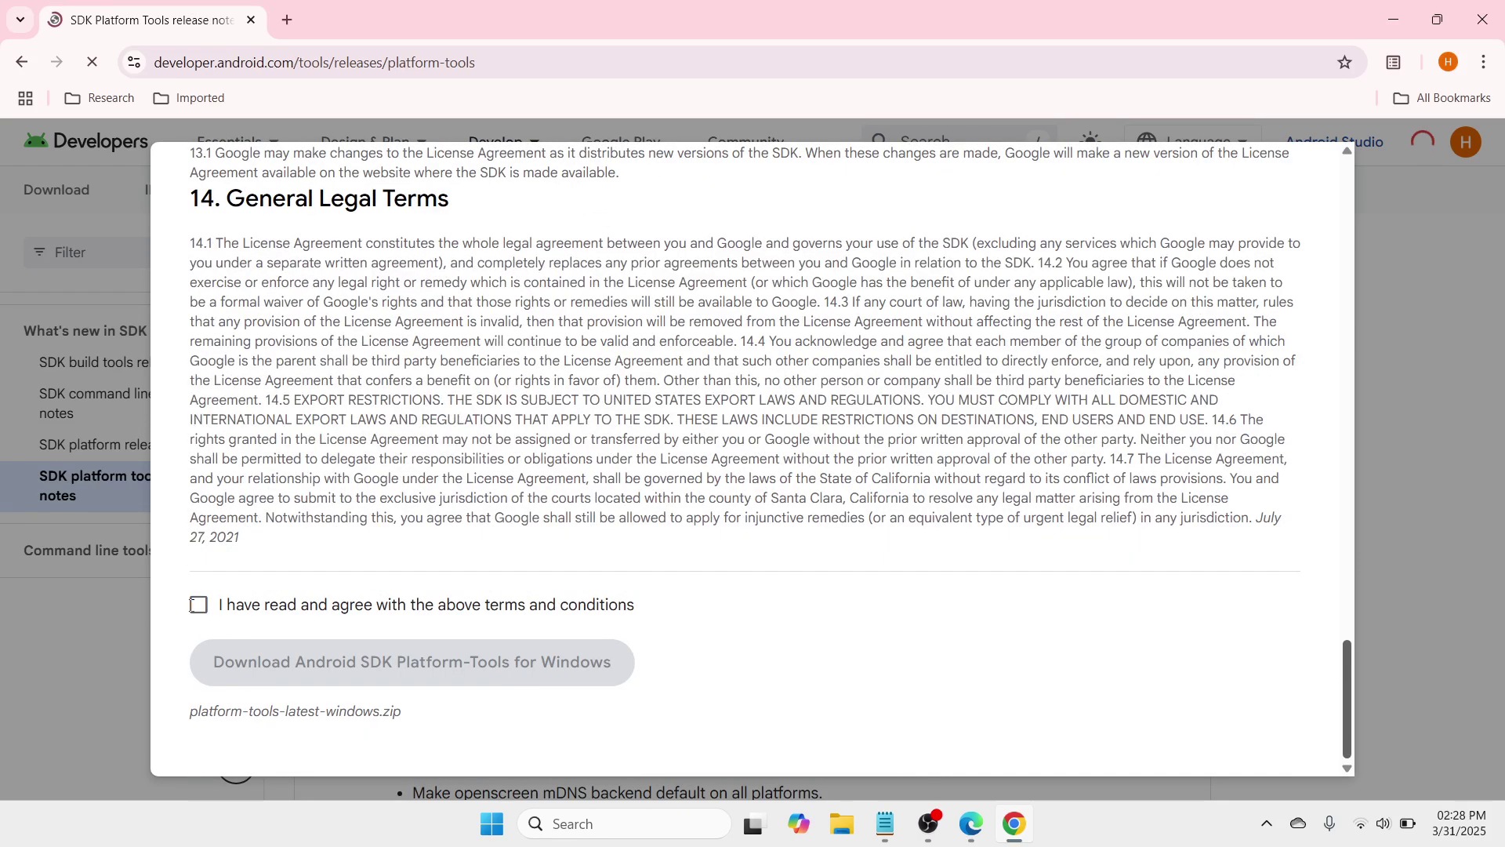
{"action": "left_click", "coordinate": [199, 606]}
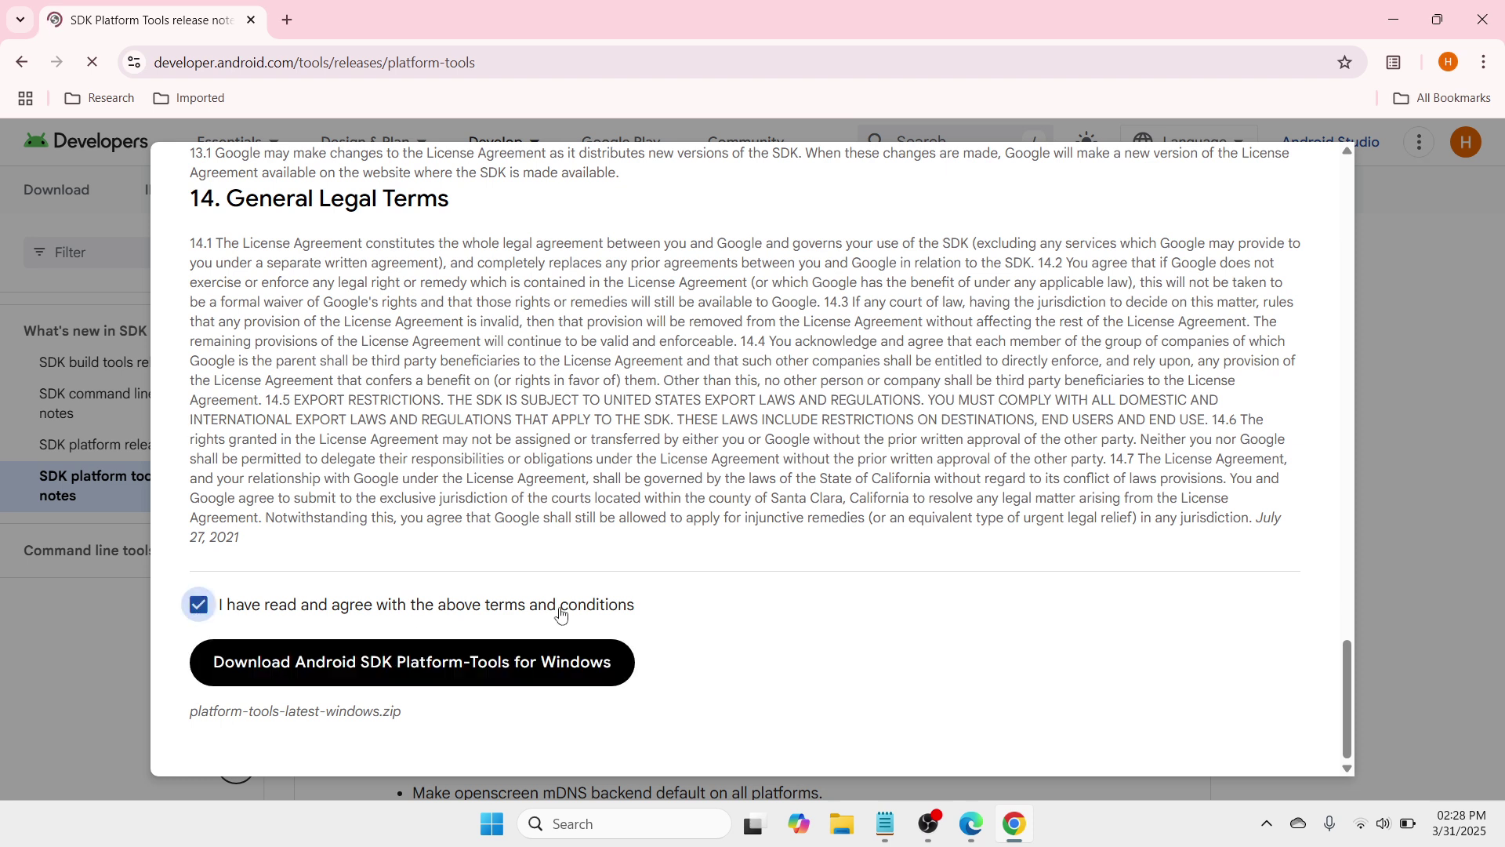
{"action": "left_click", "coordinate": [541, 664]}
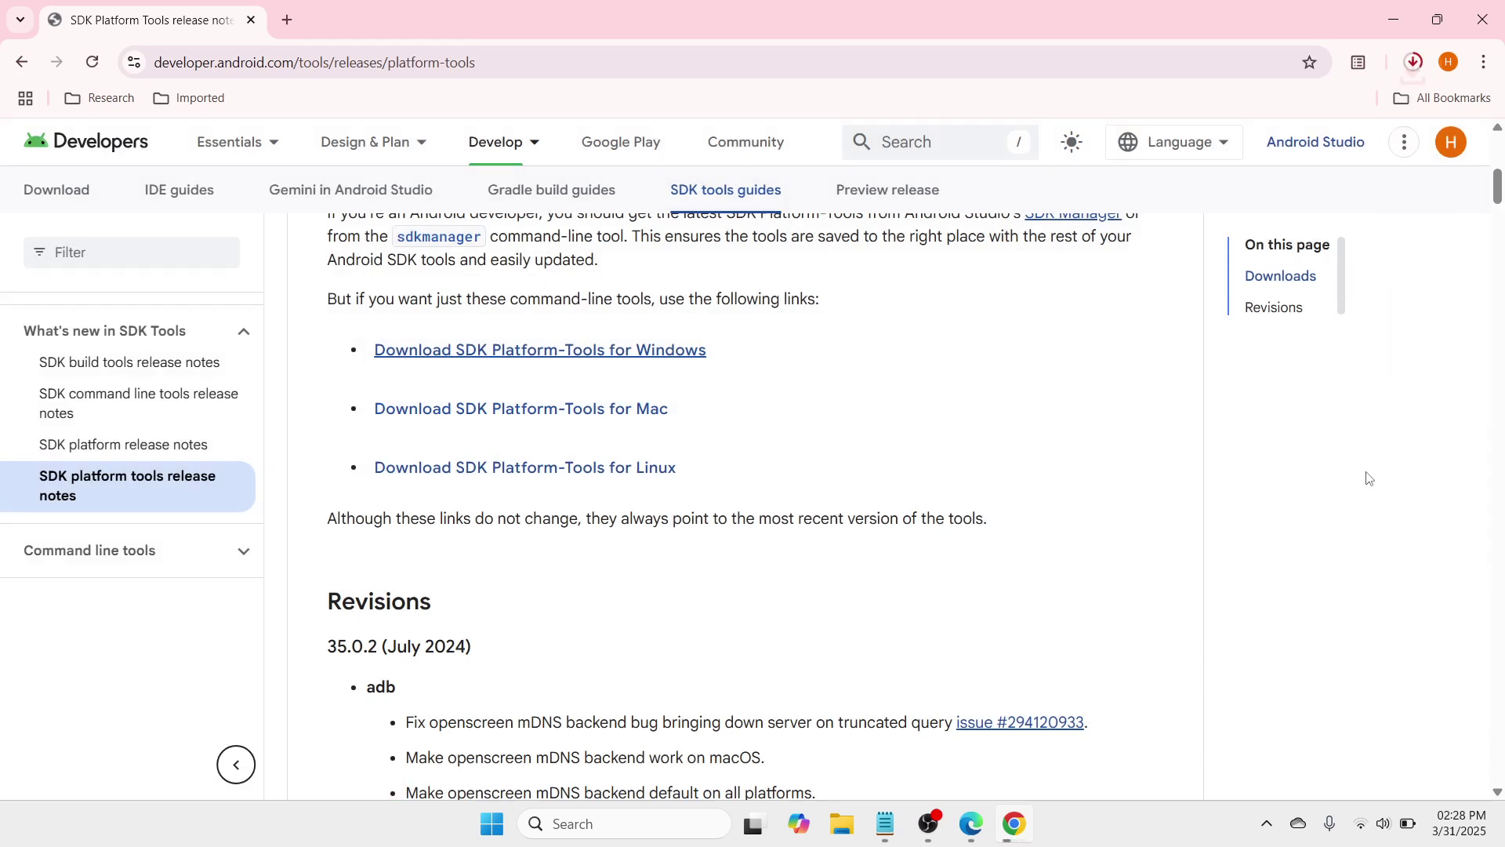
- Show the downloaded platform-tools-latest-windows archive in its folder and extract it to C:\Users\howto\Downloads\platform-tools-latest-windows
{"action": "left_click", "coordinate": [1416, 74]}
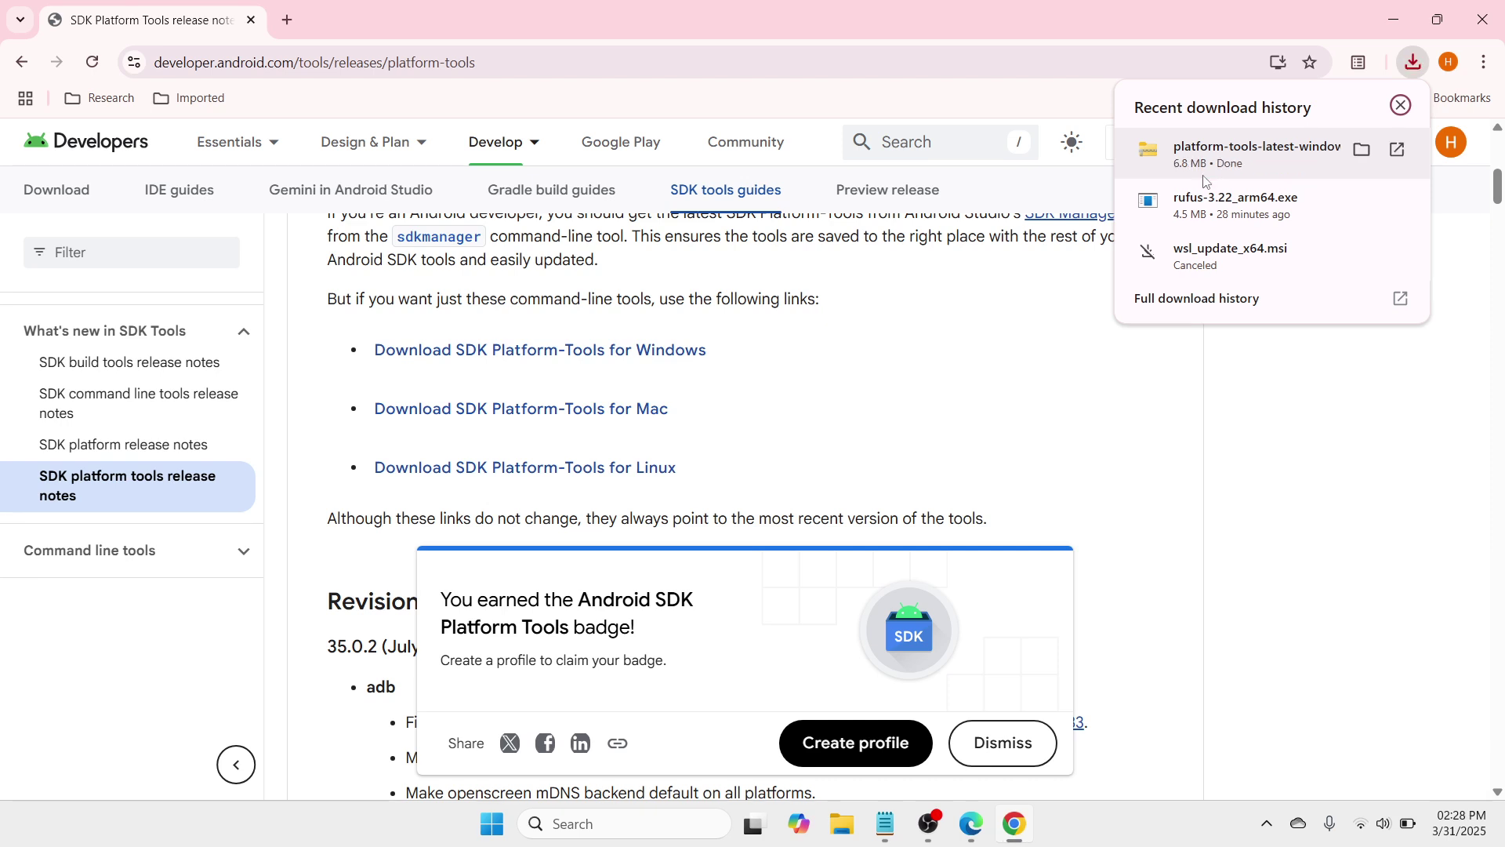
{"action": "left_click", "coordinate": [1361, 151]}
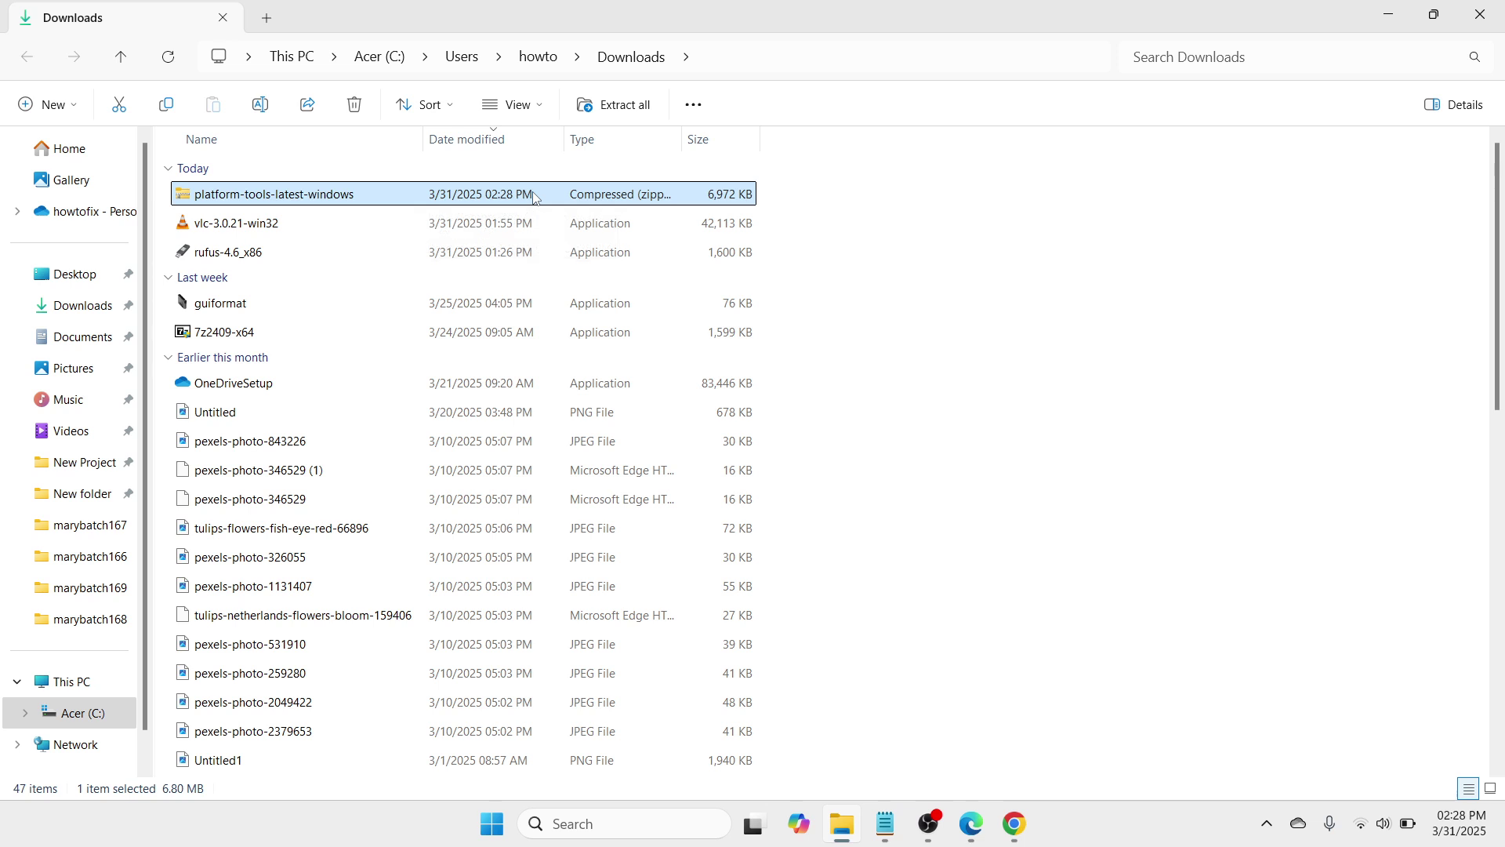
{"action": "right_click", "coordinate": [535, 198]}
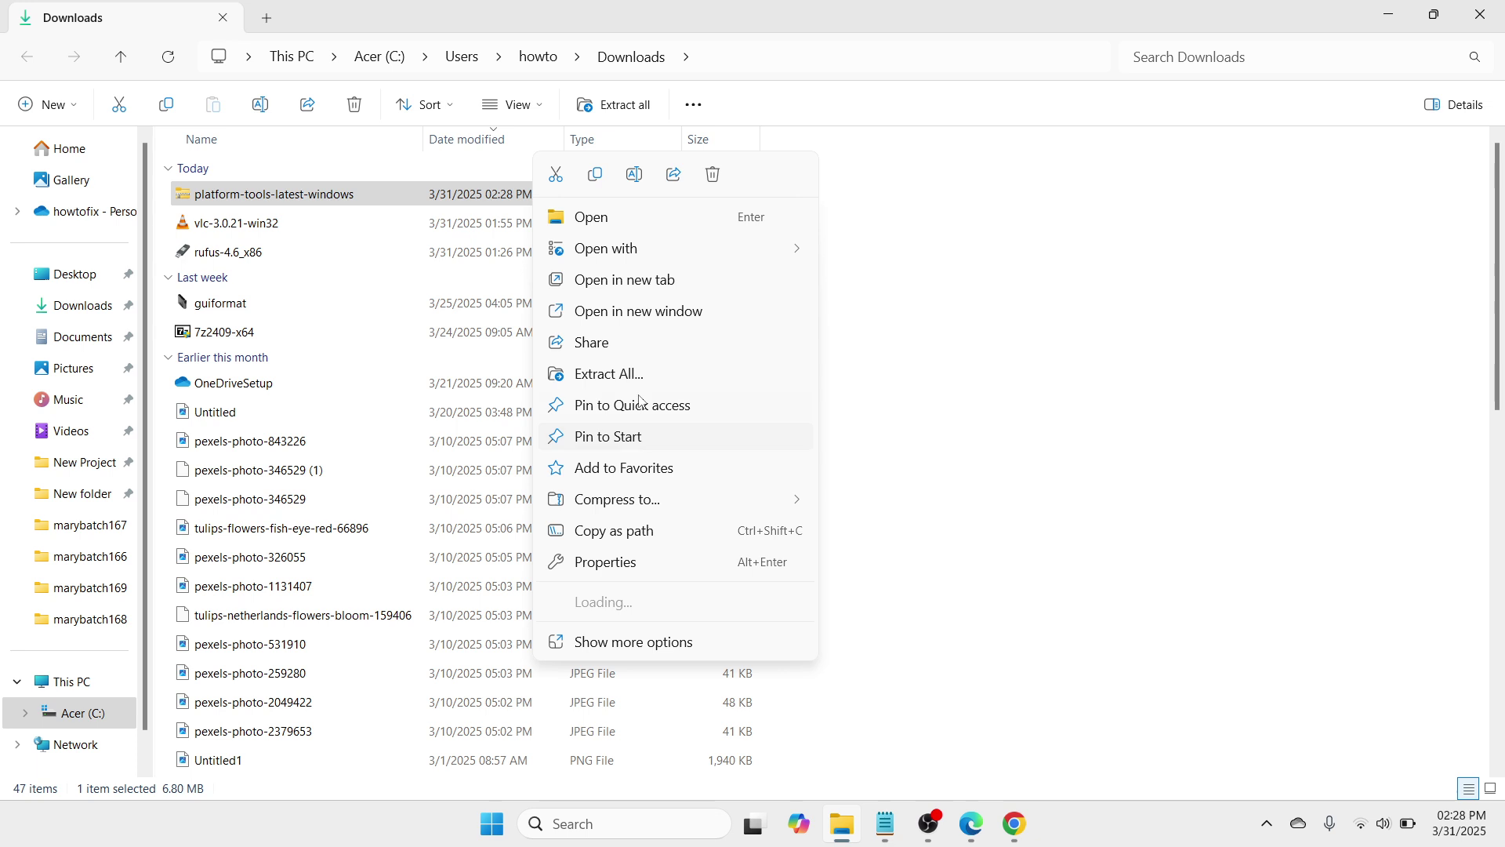
{"action": "left_click", "coordinate": [638, 374]}
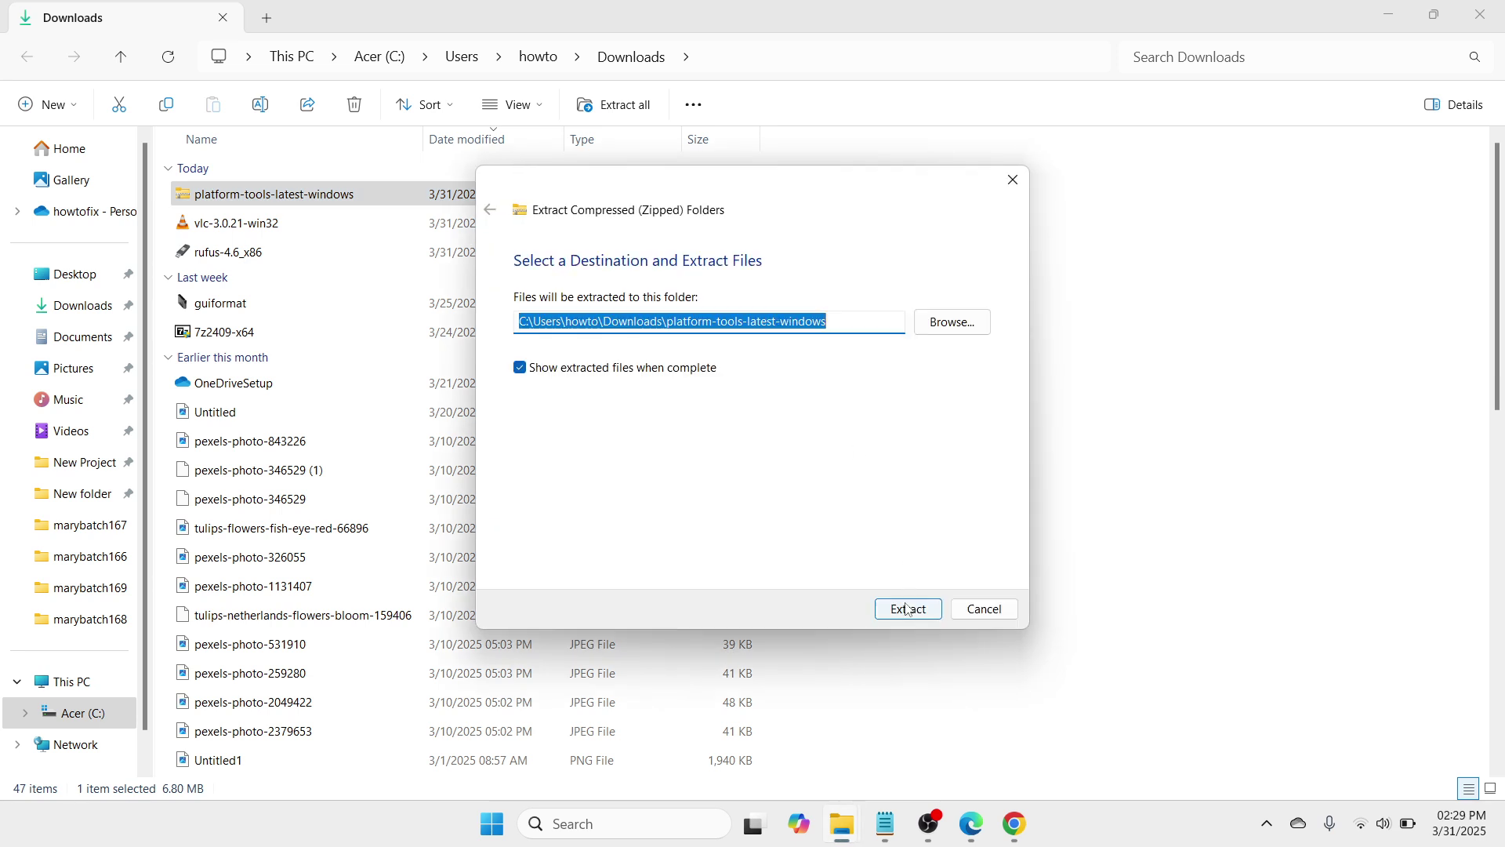
{"action": "left_click", "coordinate": [910, 609]}
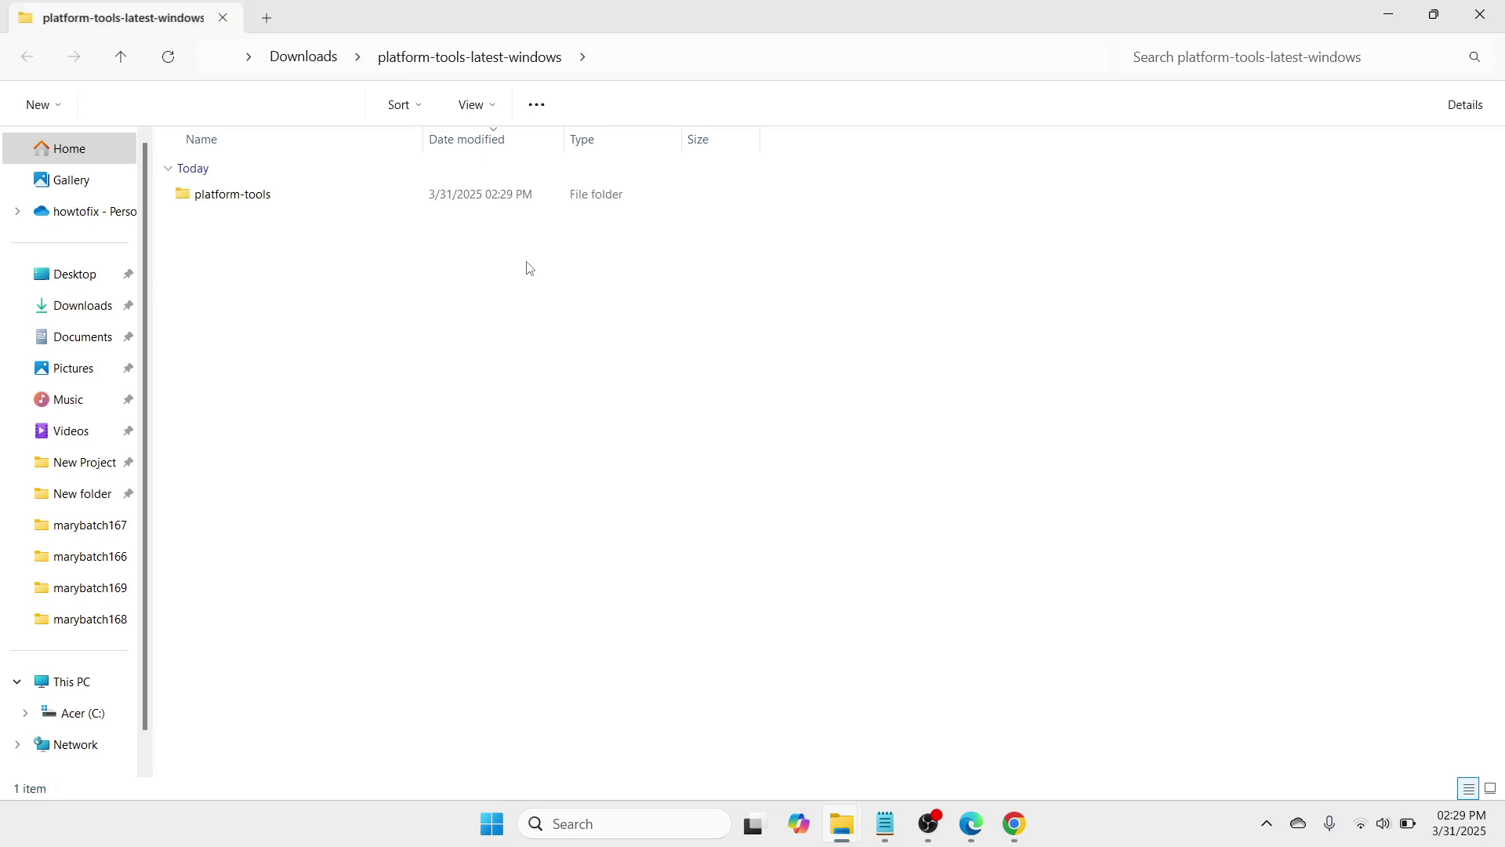
- Open the extracted platform-tools folder and copy its full path
{"action": "double_click", "coordinate": [353, 196]}
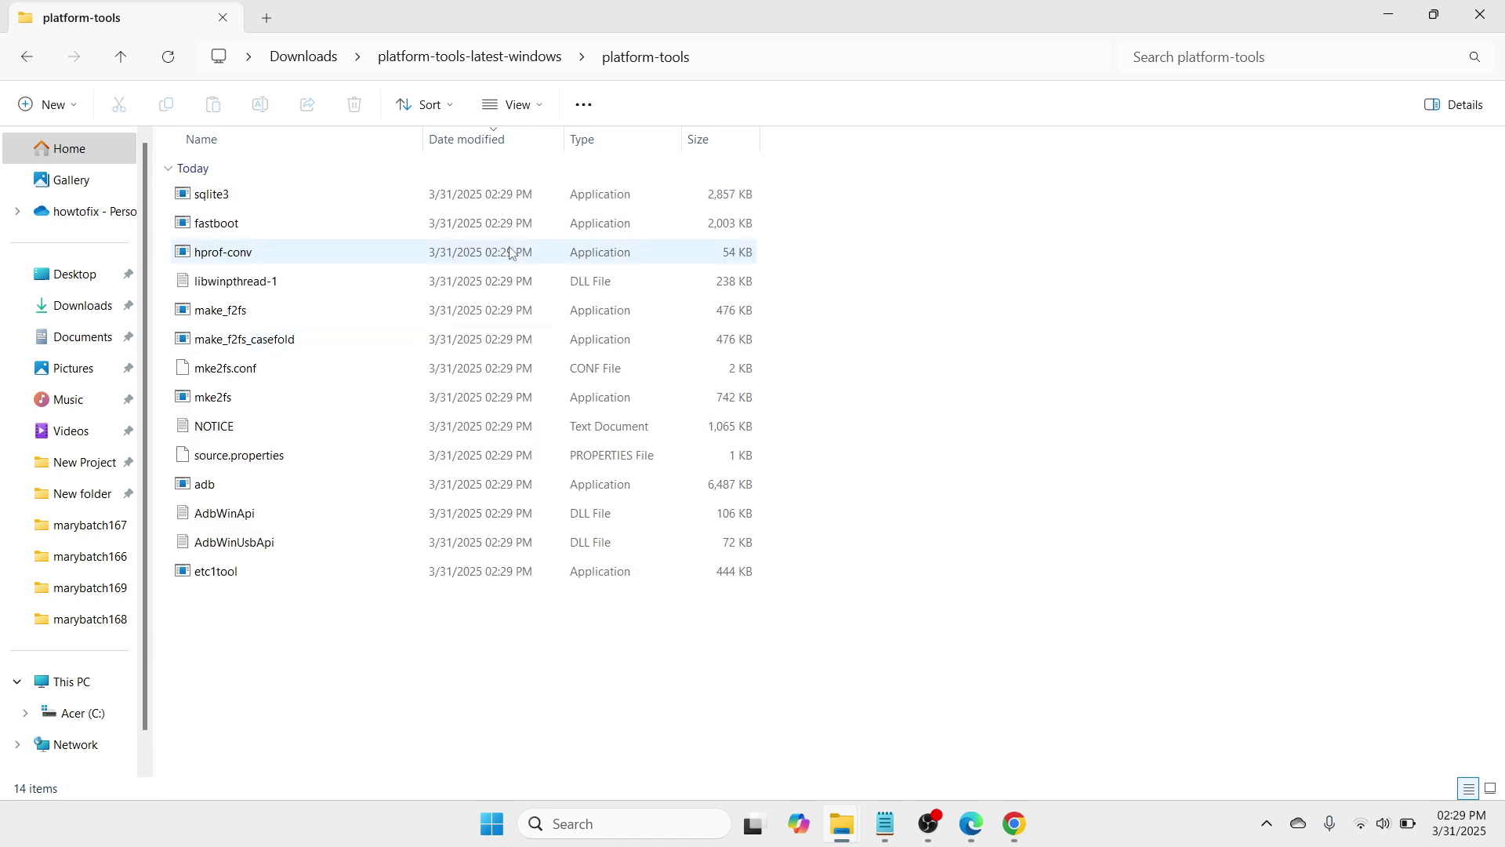
{"action": "left_click", "coordinate": [724, 57]}
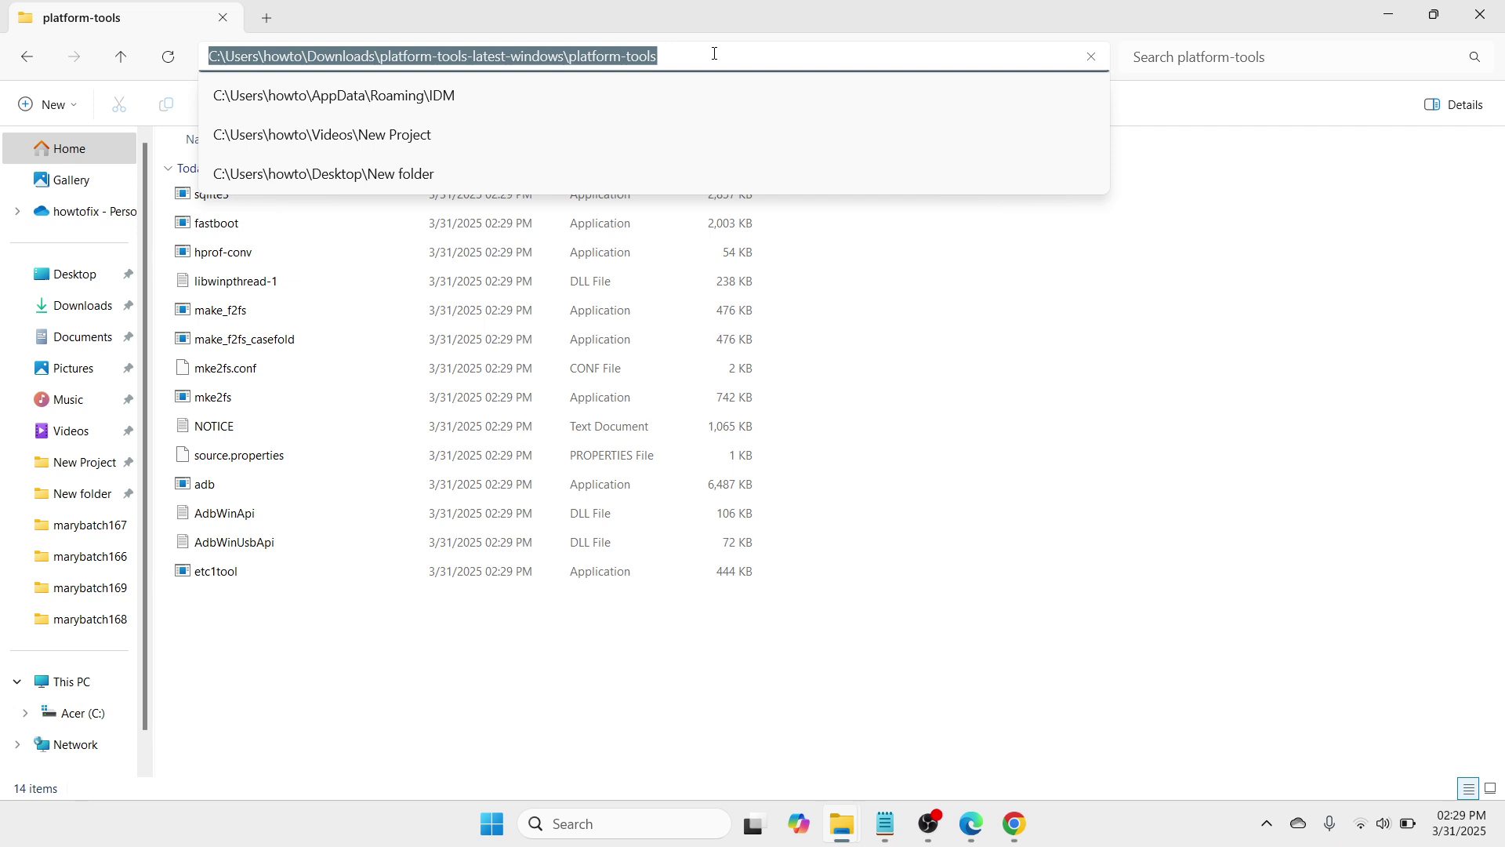
{"action": "left_click", "coordinate": [1242, 364]}
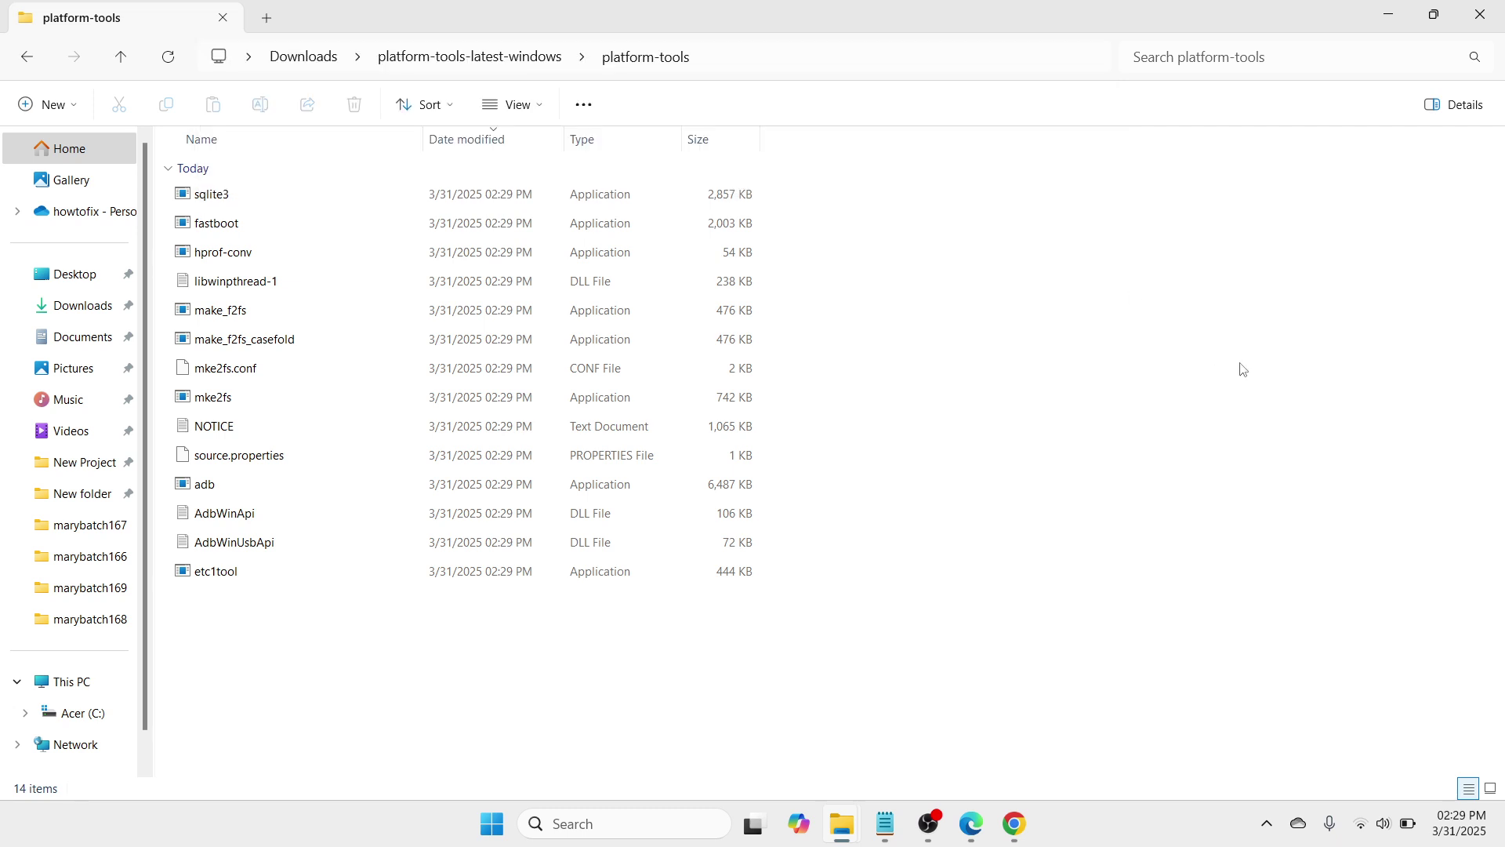
- Minimize both File Explorer windows and close Chrome to return to the desktop
{"action": "left_click", "coordinate": [1409, 9]}
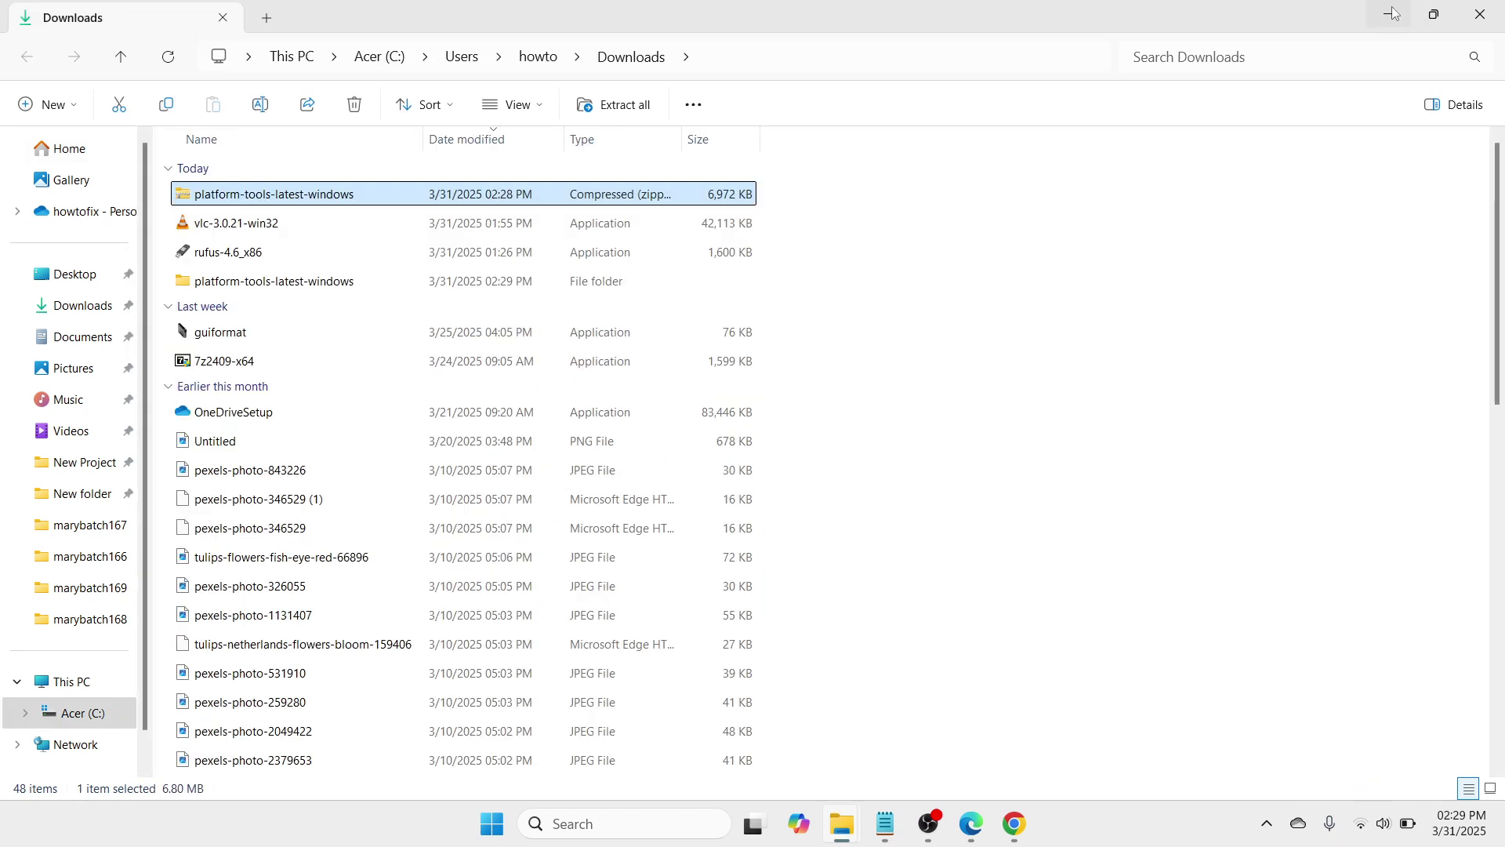
{"action": "left_click", "coordinate": [1394, 13]}
{"action": "left_click", "coordinate": [1487, 14]}
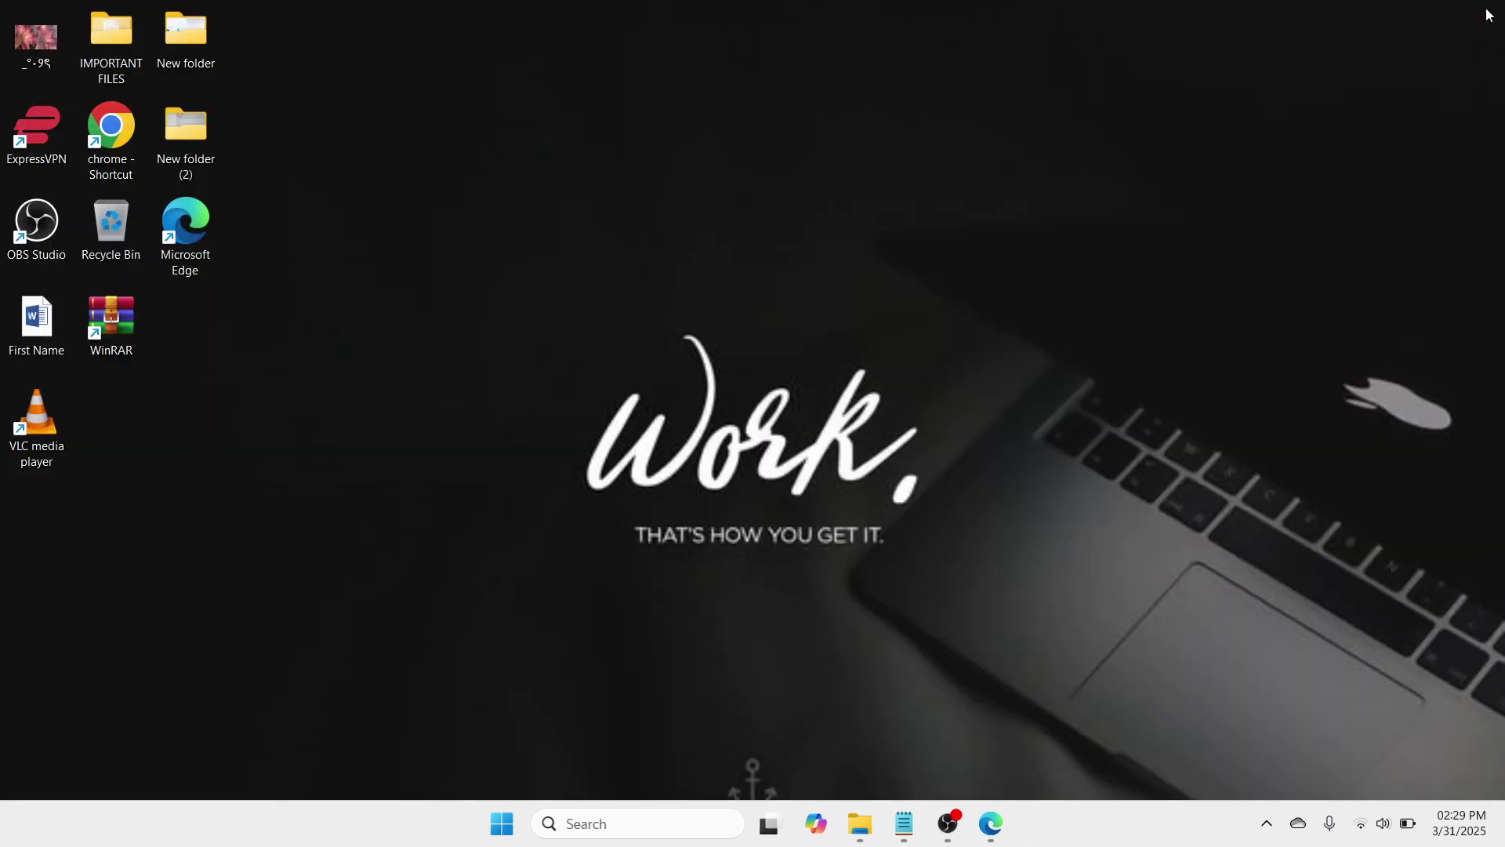
- Search Windows for "advanced system", view the advanced system settings, and open the Environment Variables dialog
{"action": "left_click", "coordinate": [600, 820]}
{"action": "type", "text": "a"}
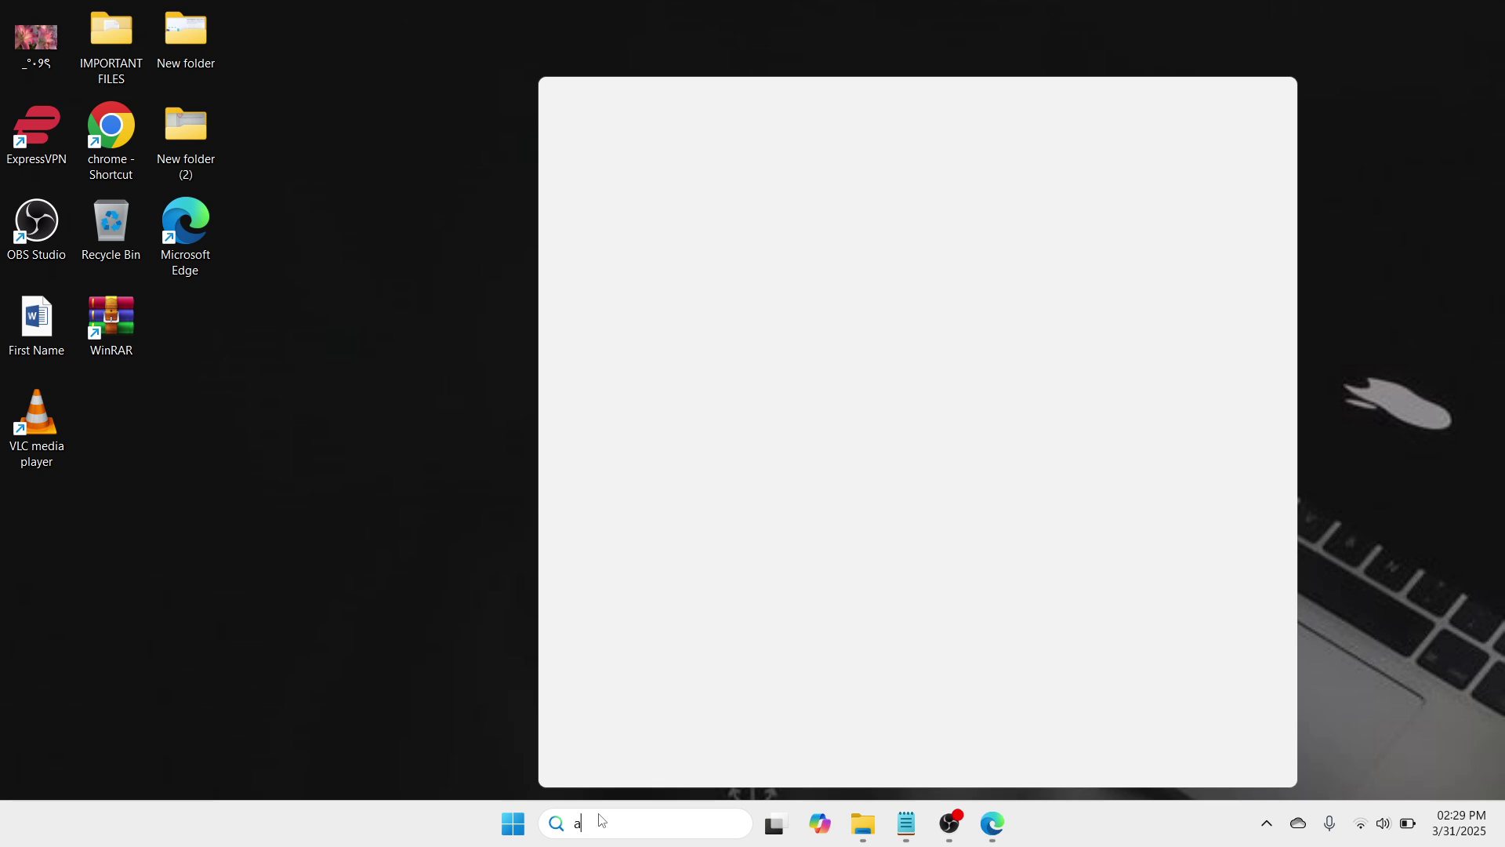
{"action": "type", "text": "dvan"}
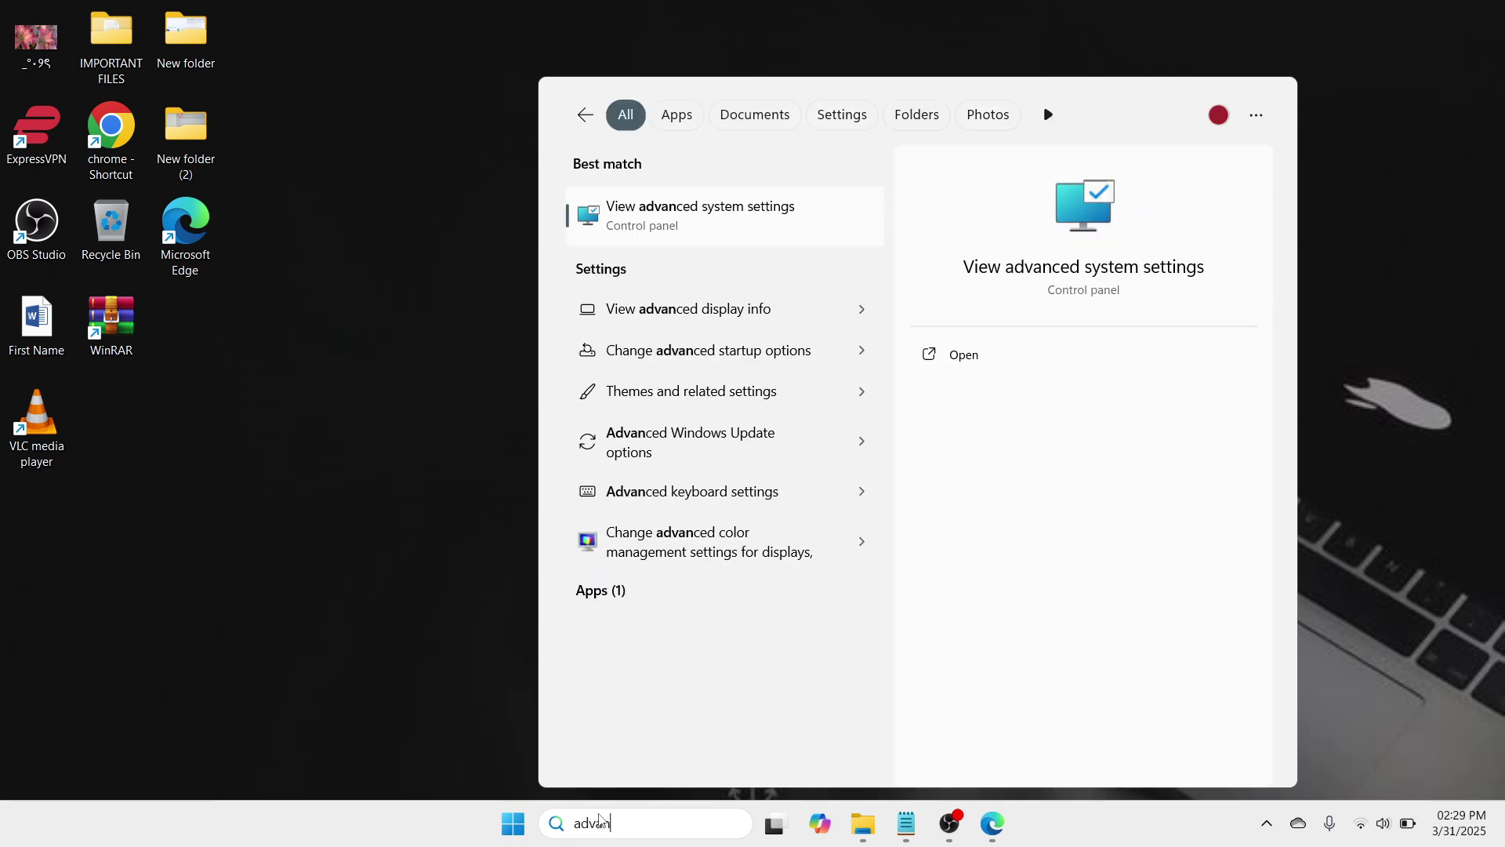
{"action": "type", "text": "ced s"}
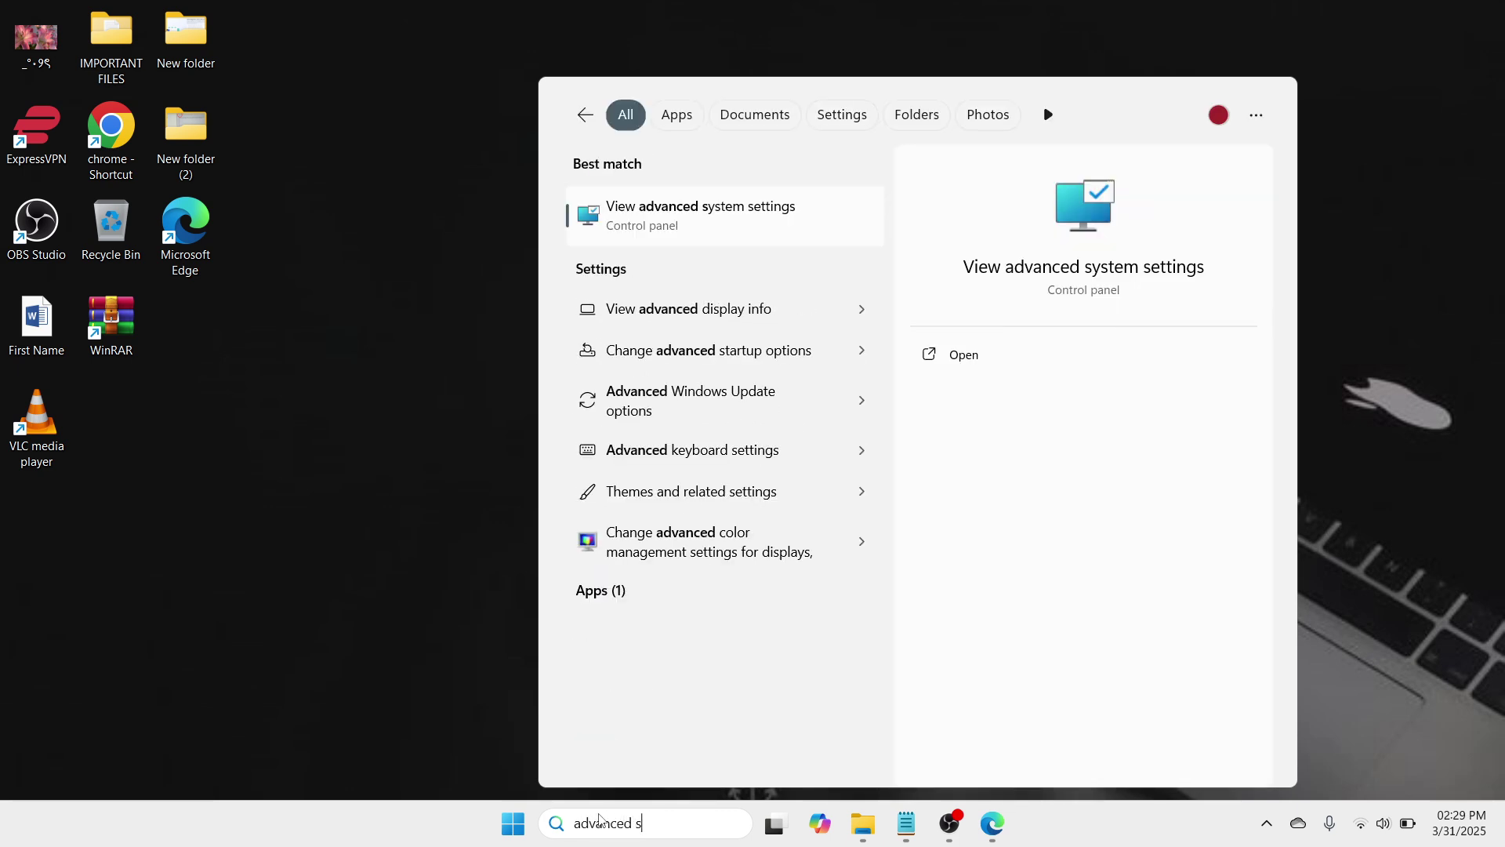
{"action": "type", "text": "ystem"}
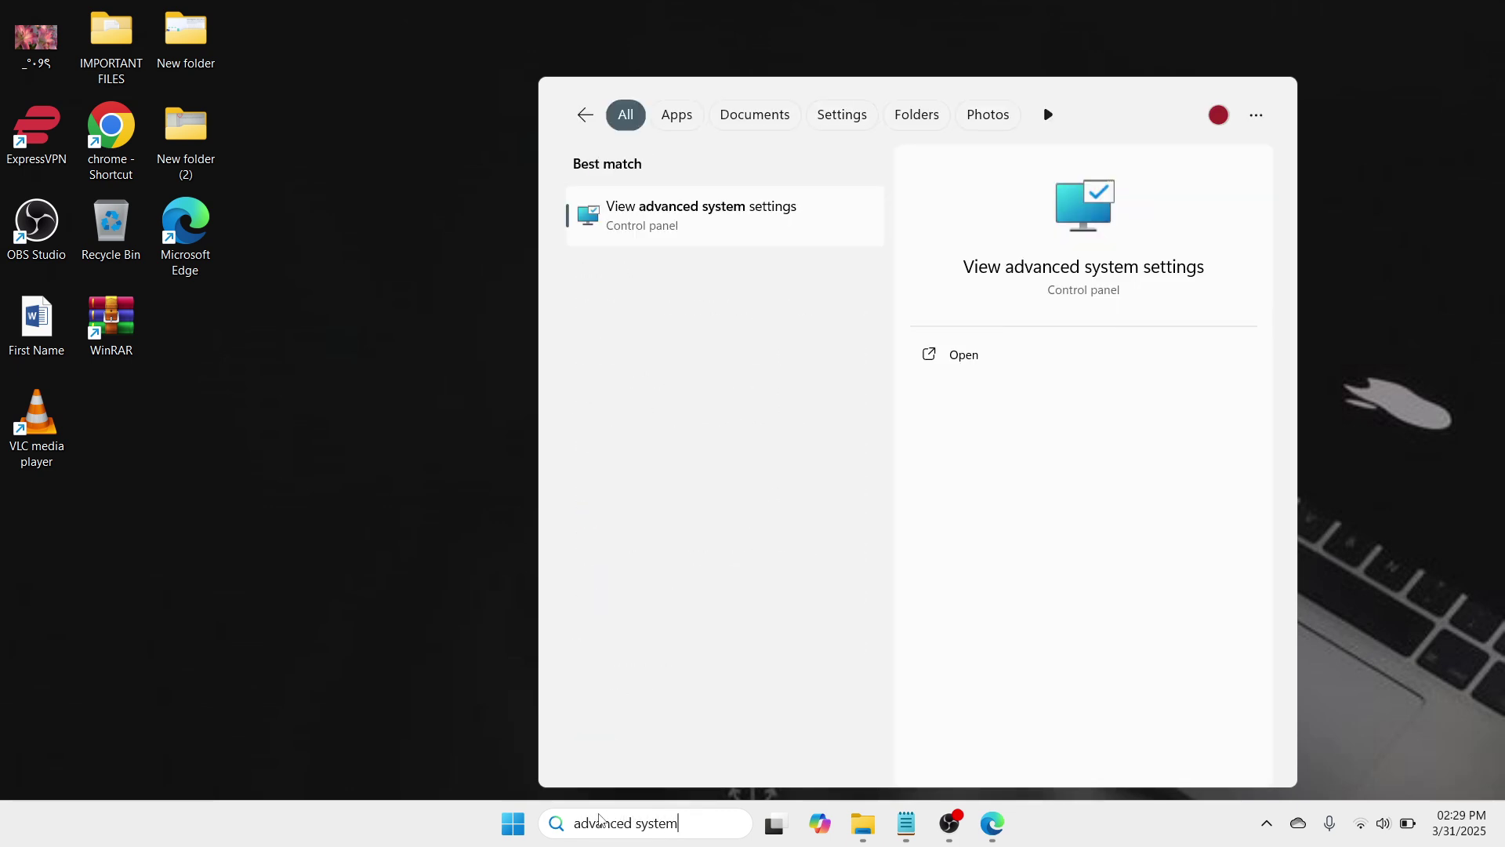
{"action": "left_click", "coordinate": [987, 367]}
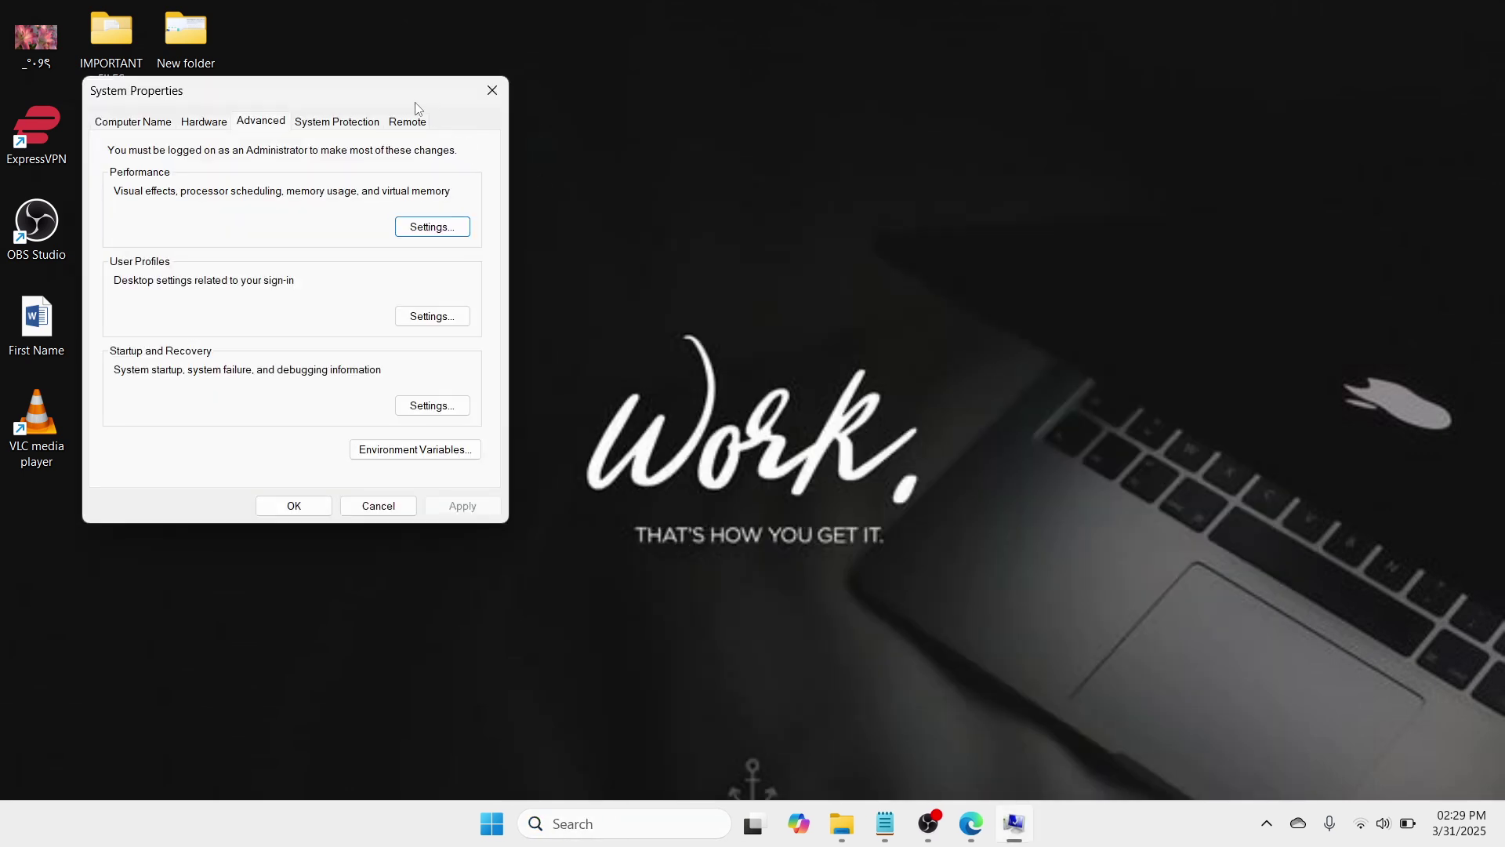
{"action": "left_click_drag", "start_coordinate": [390, 98], "coordinate": [722, 123]}
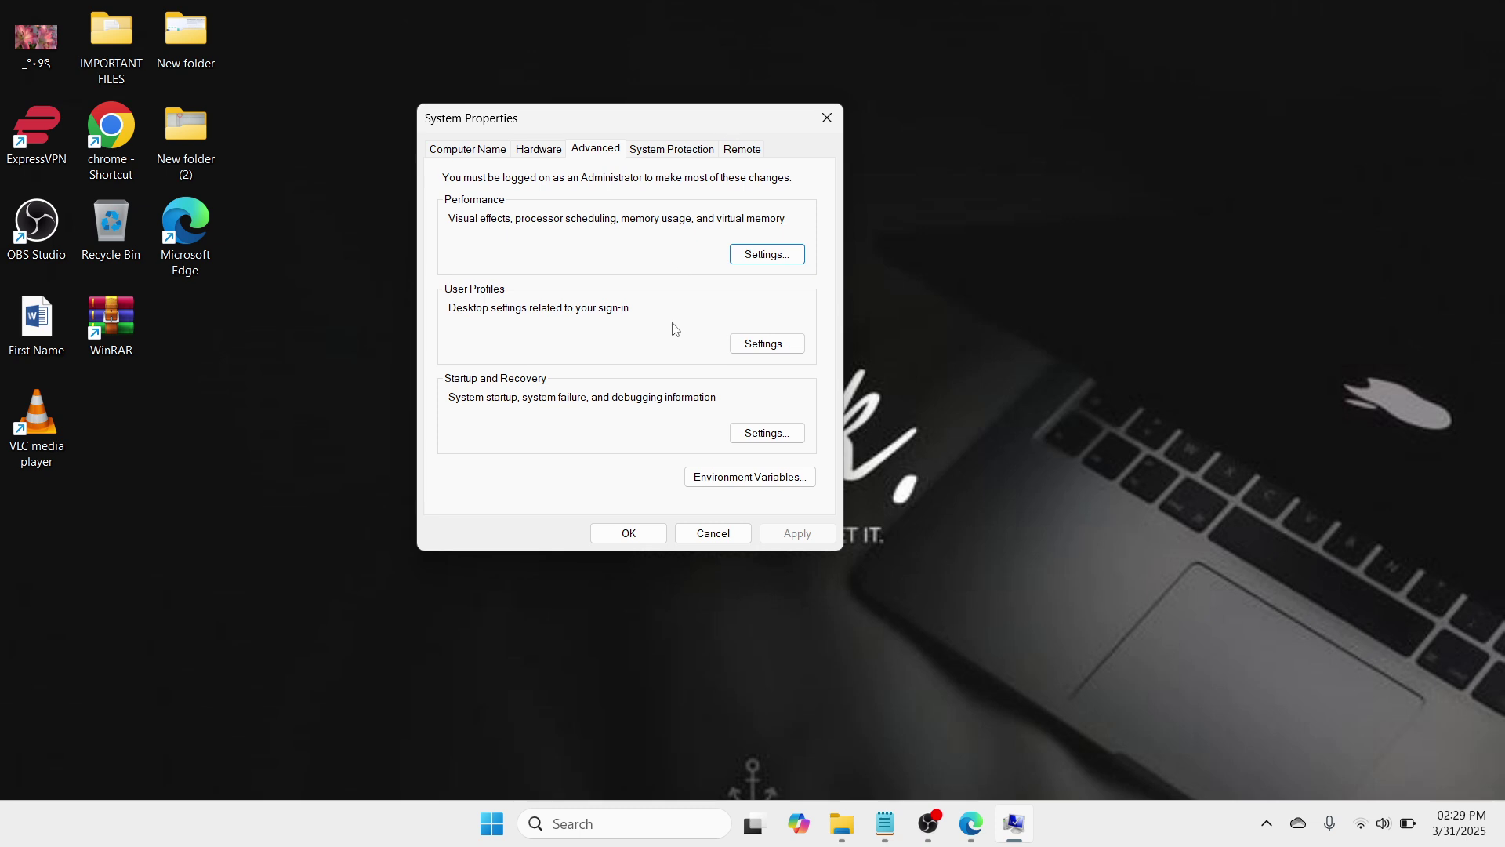
{"action": "left_click", "coordinate": [736, 478]}
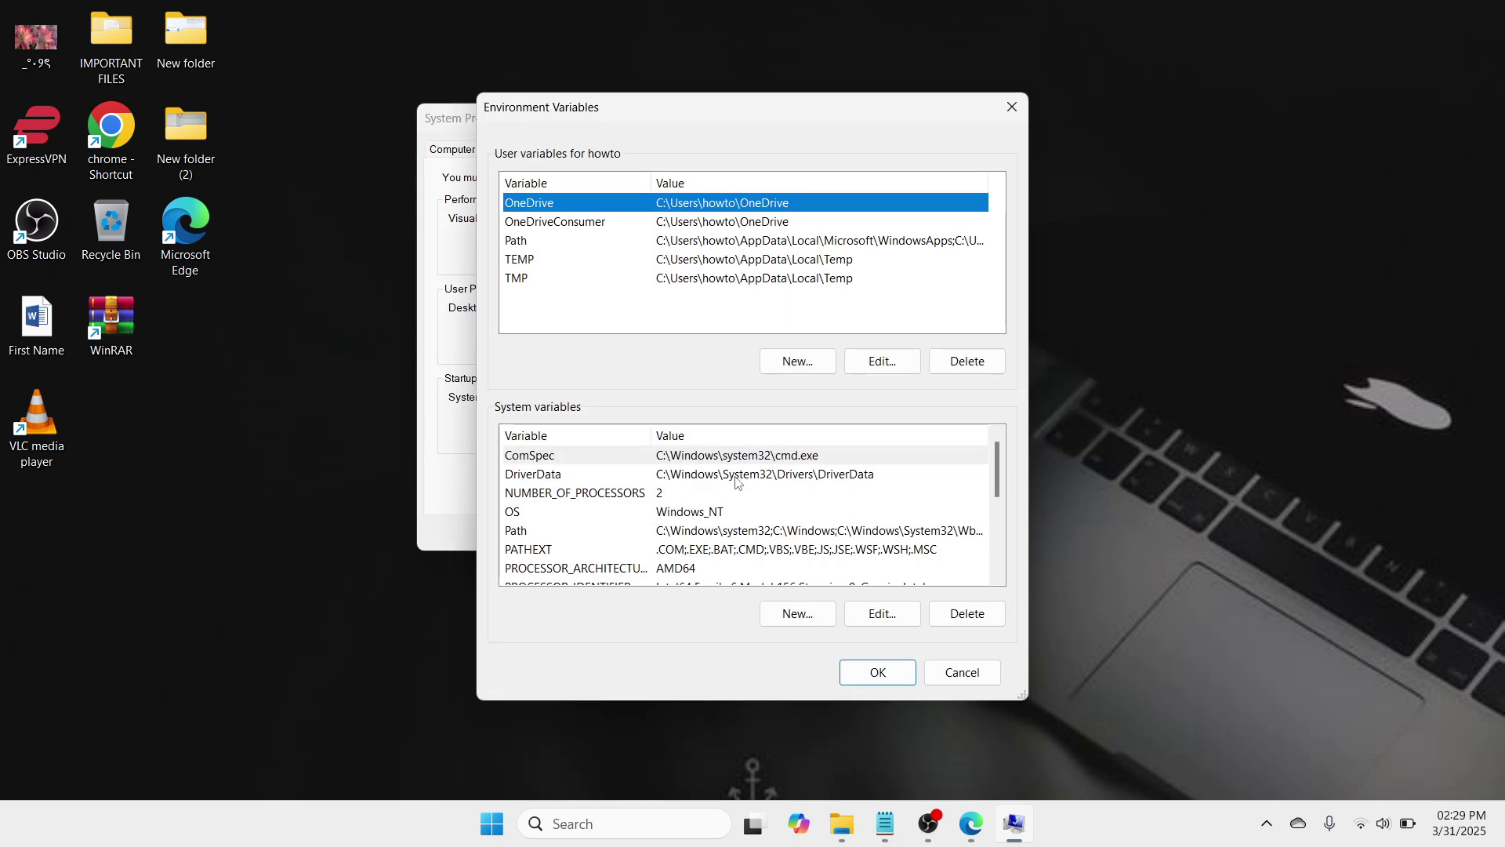
- Add the copied path C:\Users\howto\Downloads\platform-tools-latest-windows\platform-tools as a new entry in the user Path variable and save the changes
{"action": "left_click", "coordinate": [559, 247]}
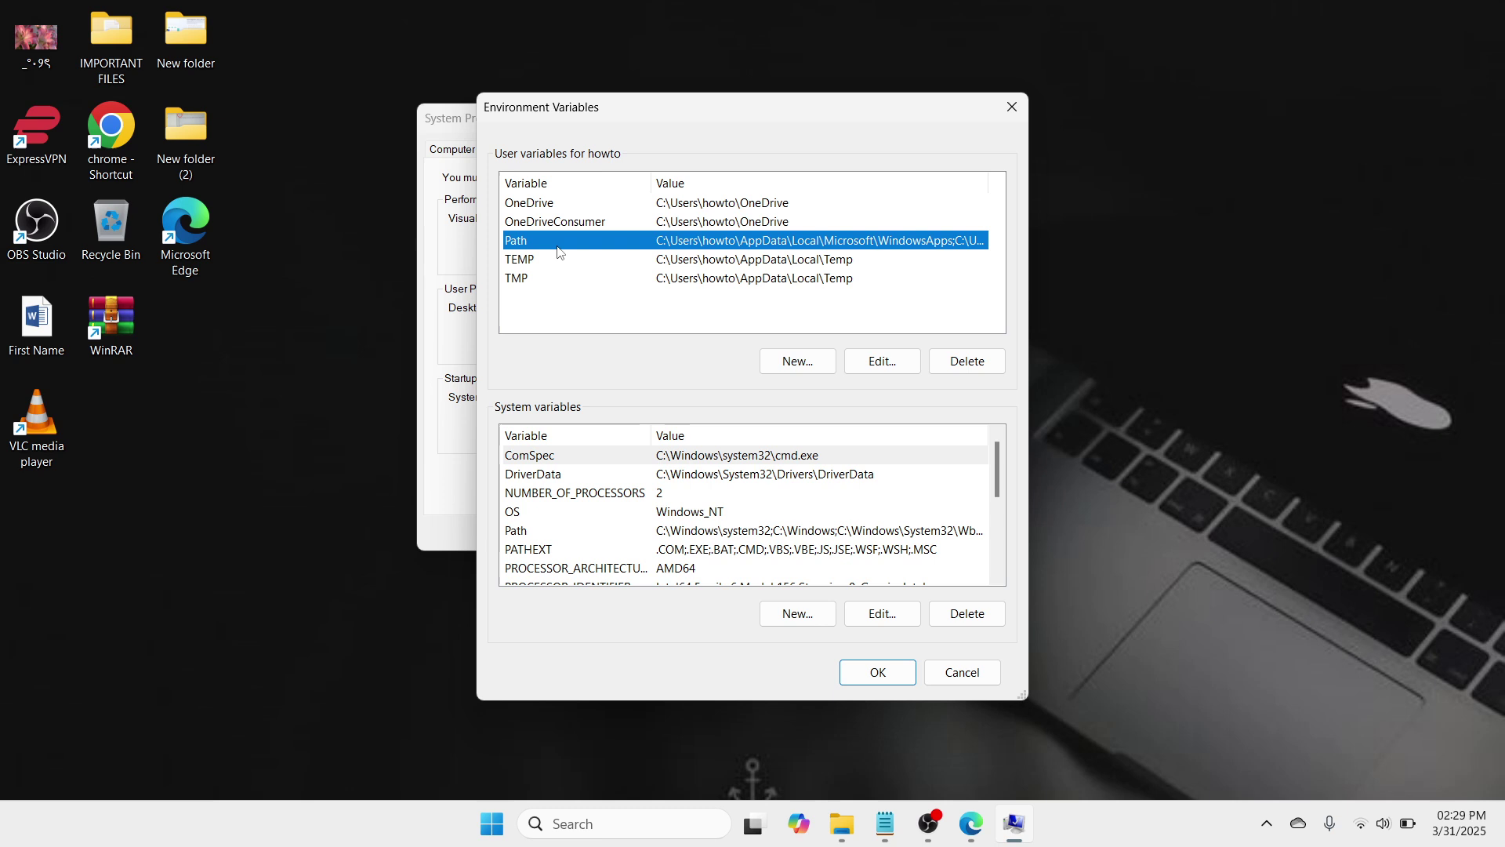
{"action": "left_click", "coordinate": [901, 365]}
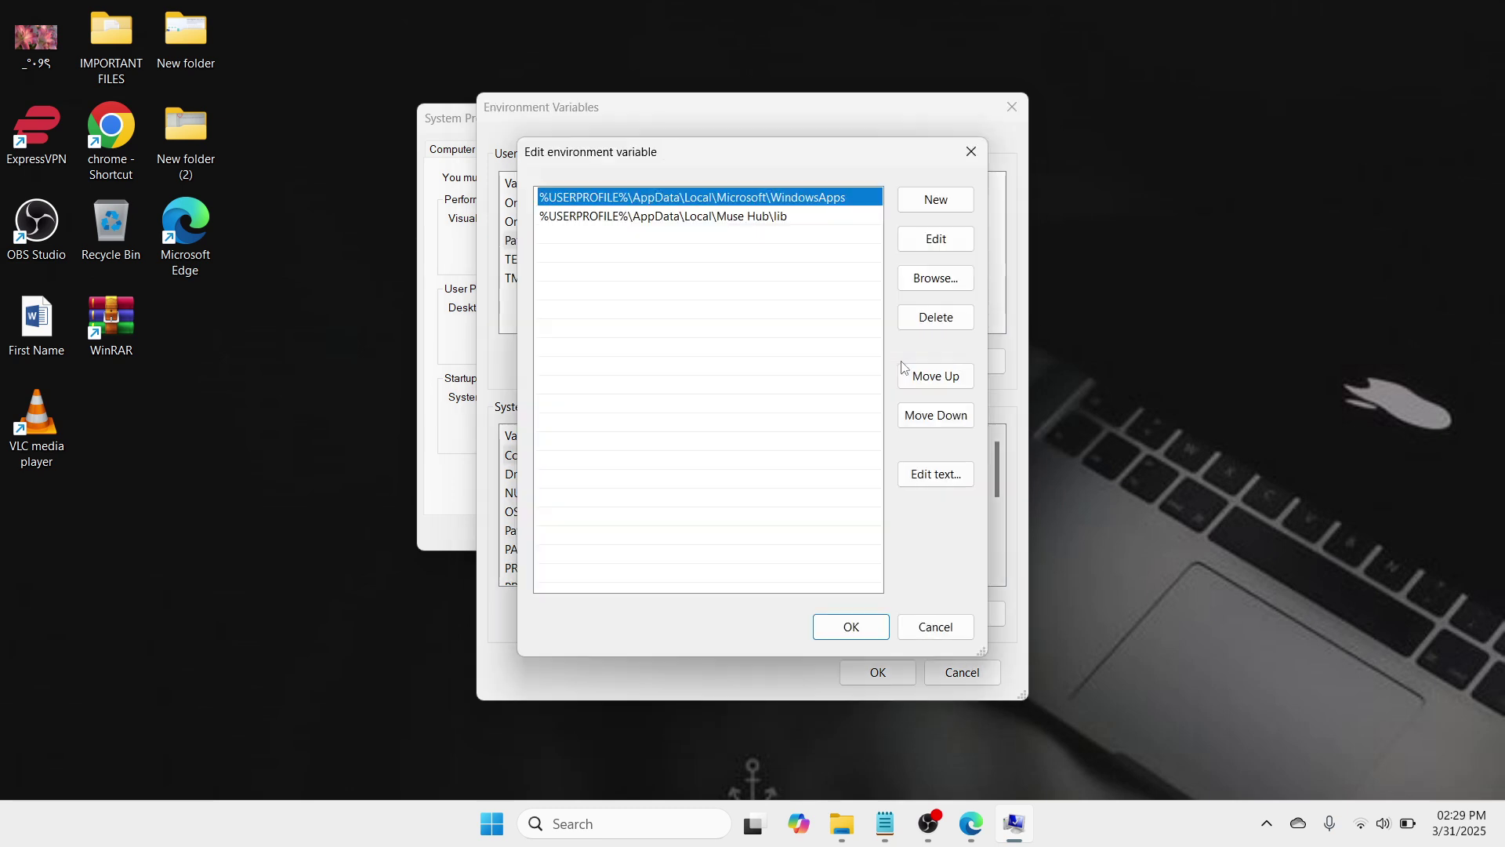
{"action": "left_click", "coordinate": [935, 201]}
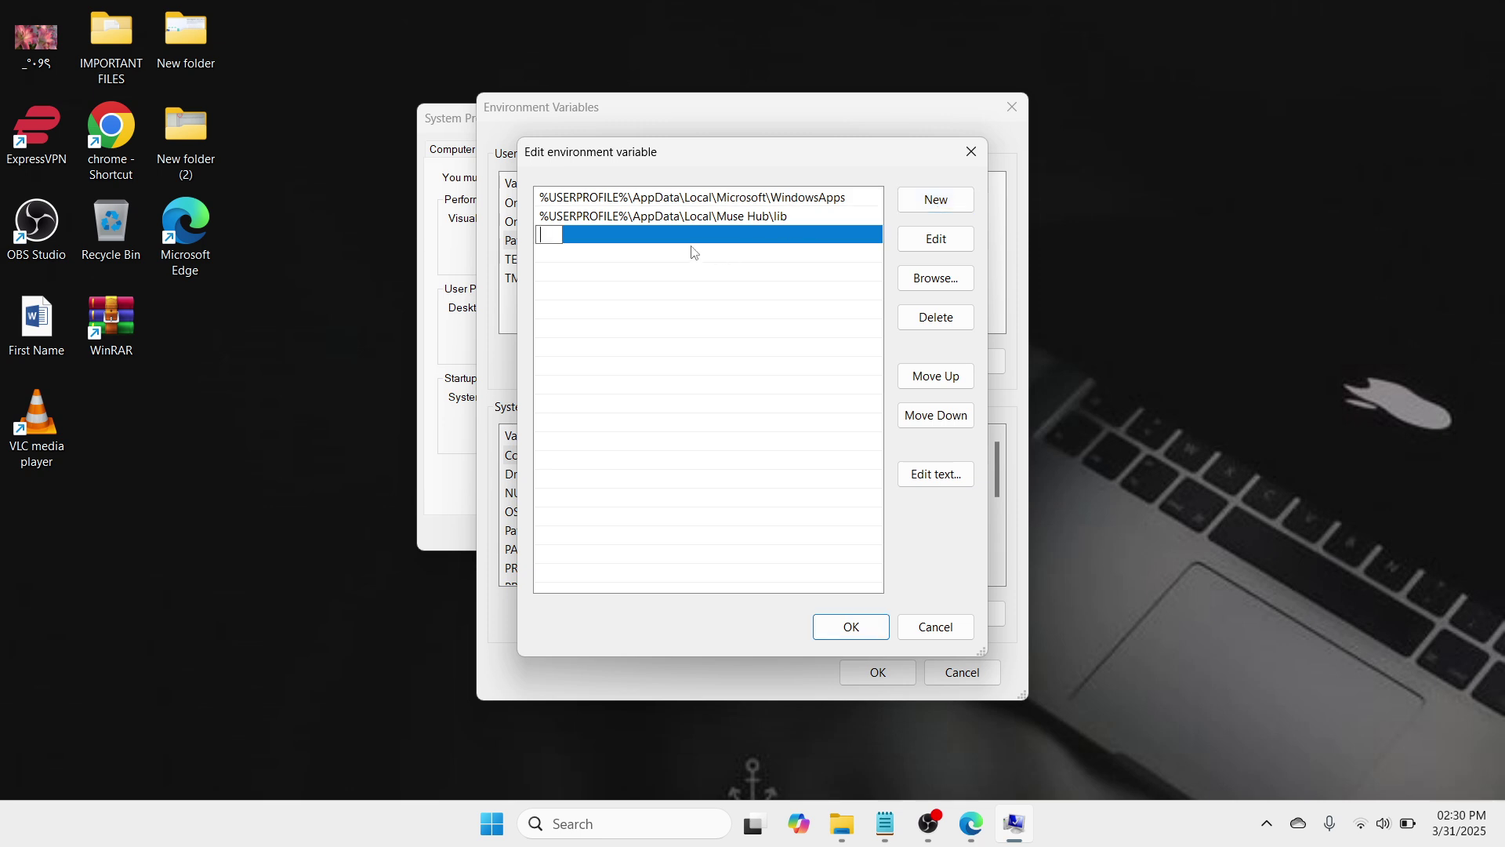
{"action": "key", "text": "ctrl+v"}
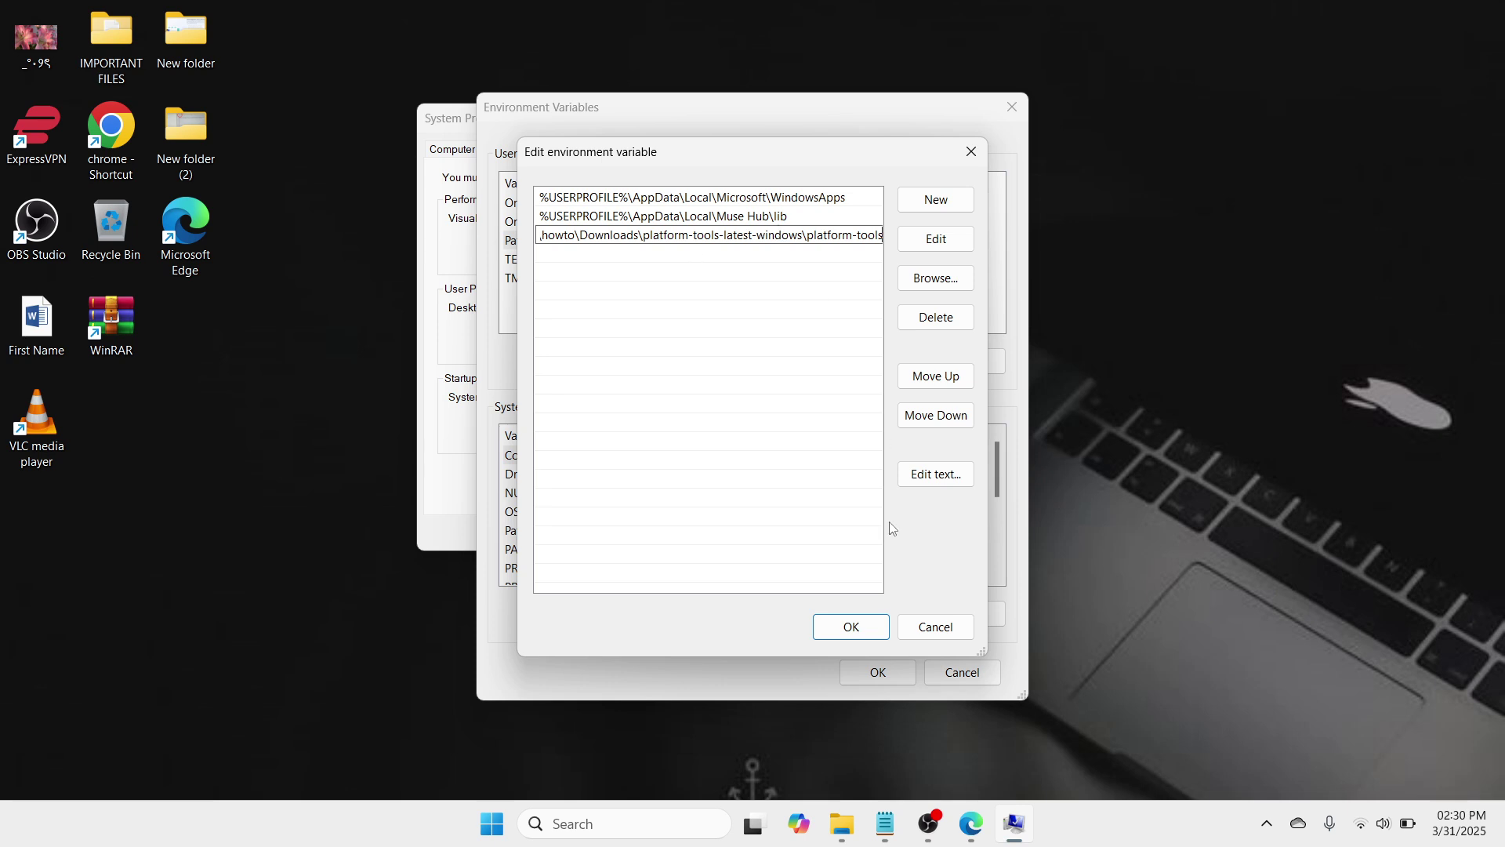
{"action": "left_click", "coordinate": [852, 627]}
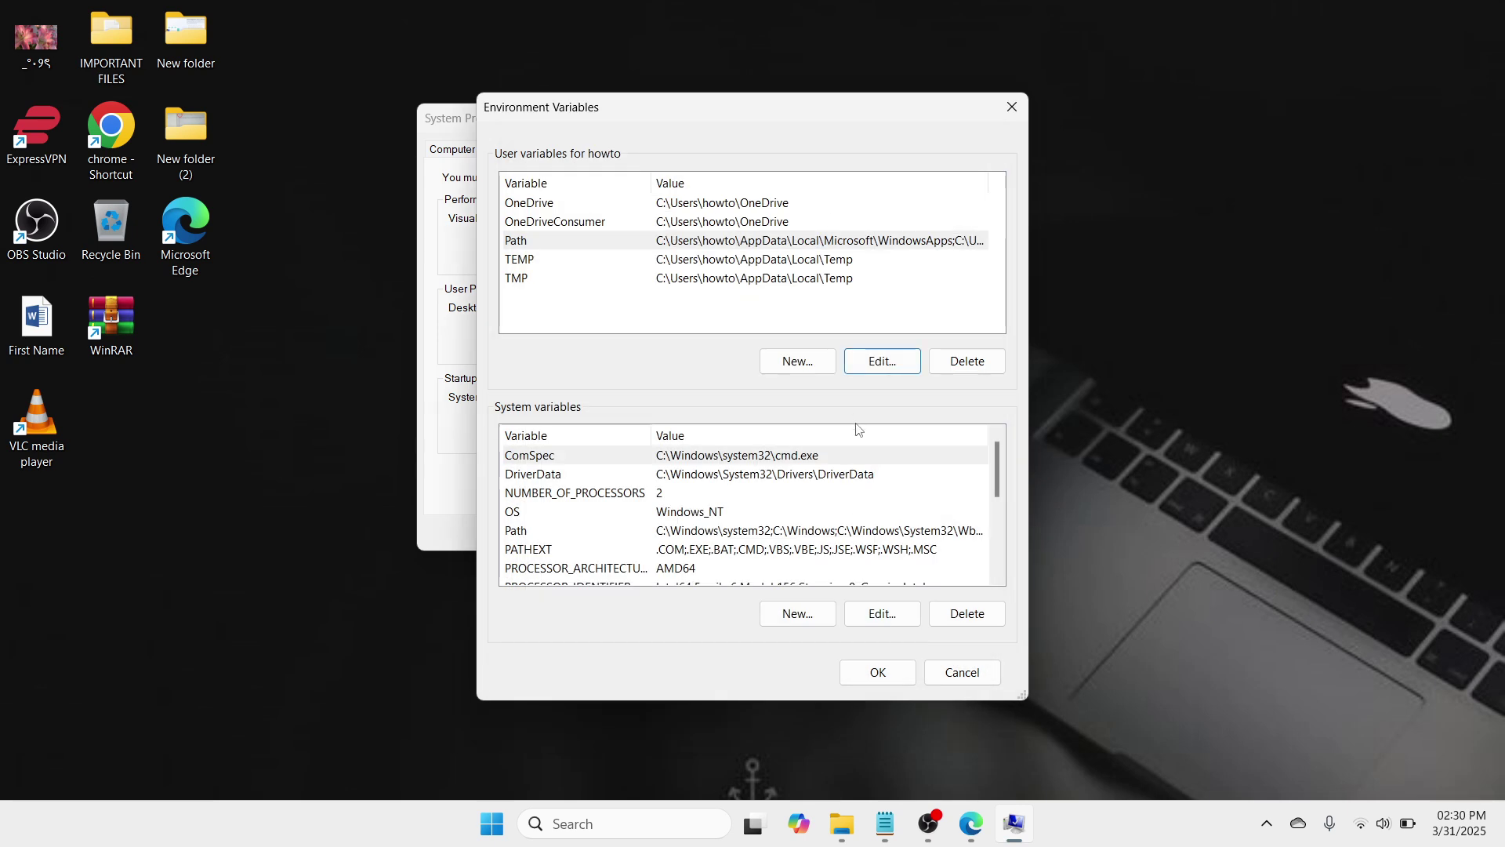
{"action": "left_click", "coordinate": [894, 672]}
{"action": "left_click", "coordinate": [682, 657]}
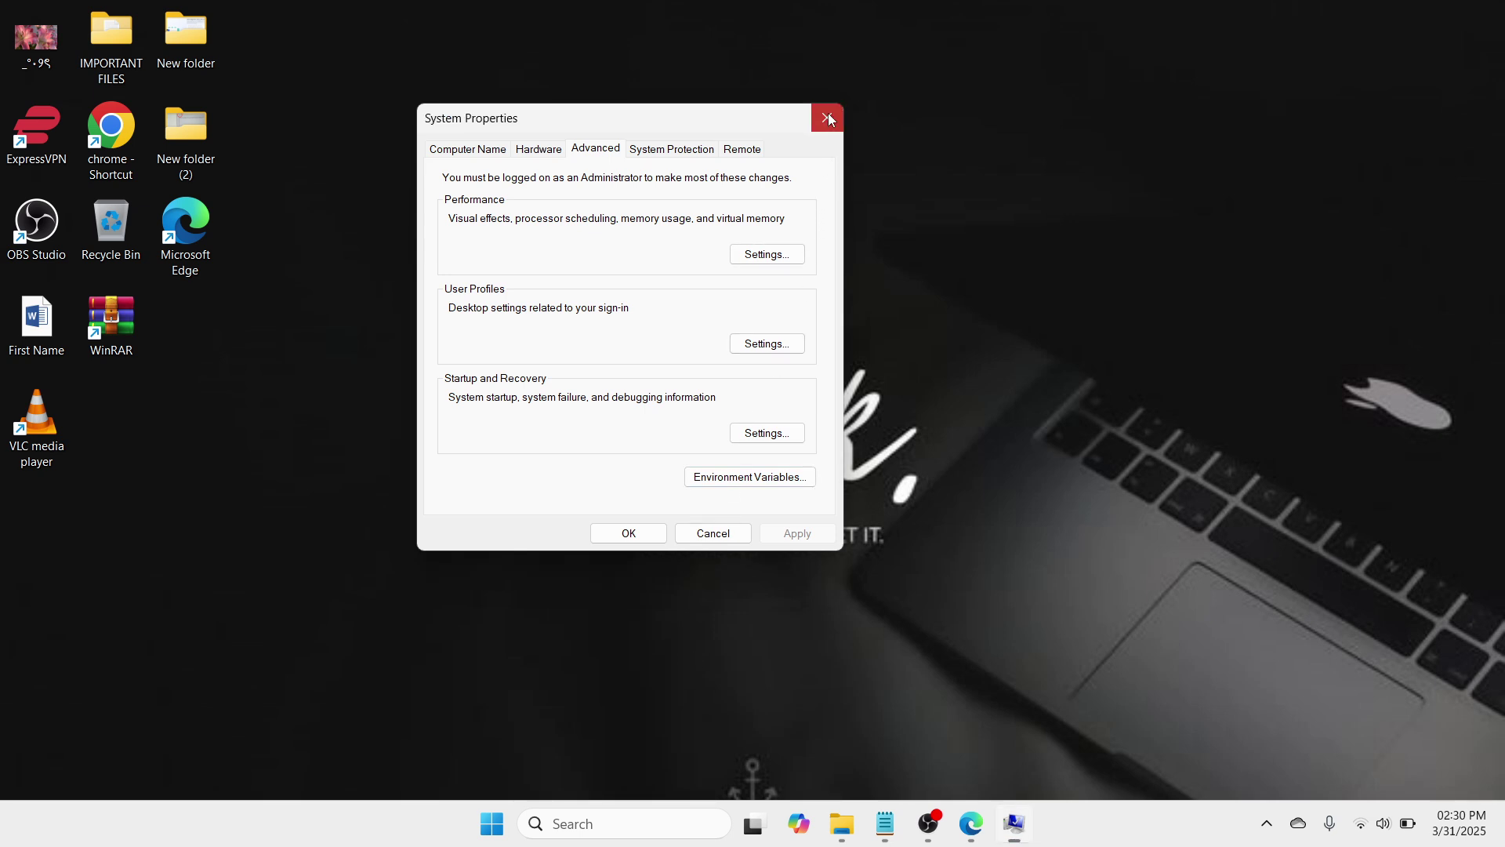
- Close the System Properties dialog, search Windows for "cmd" and run Command Prompt as administrator
{"action": "left_click", "coordinate": [828, 114]}
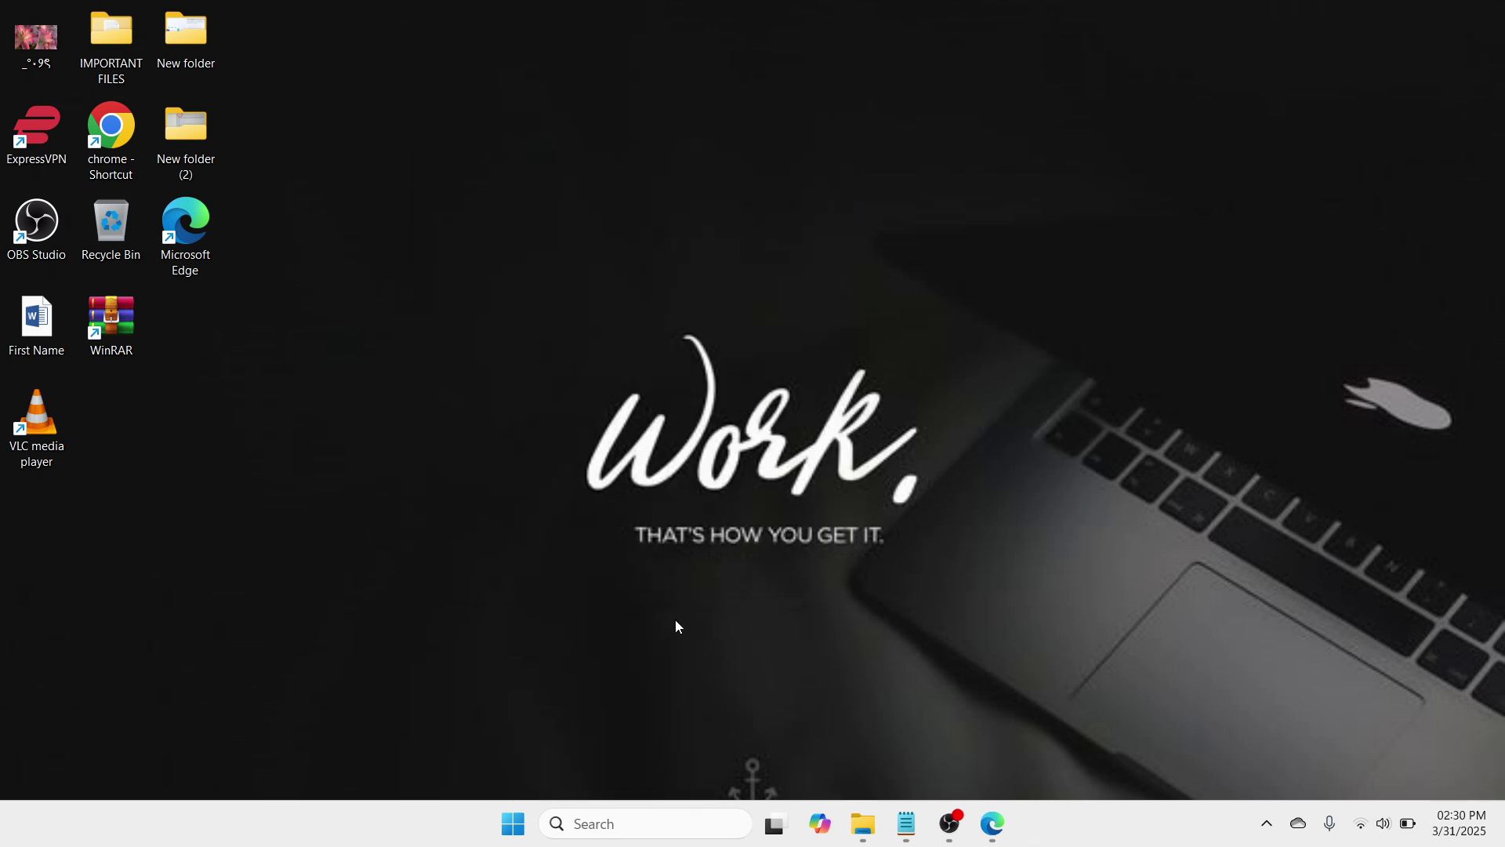
{"action": "left_click", "coordinate": [597, 821]}
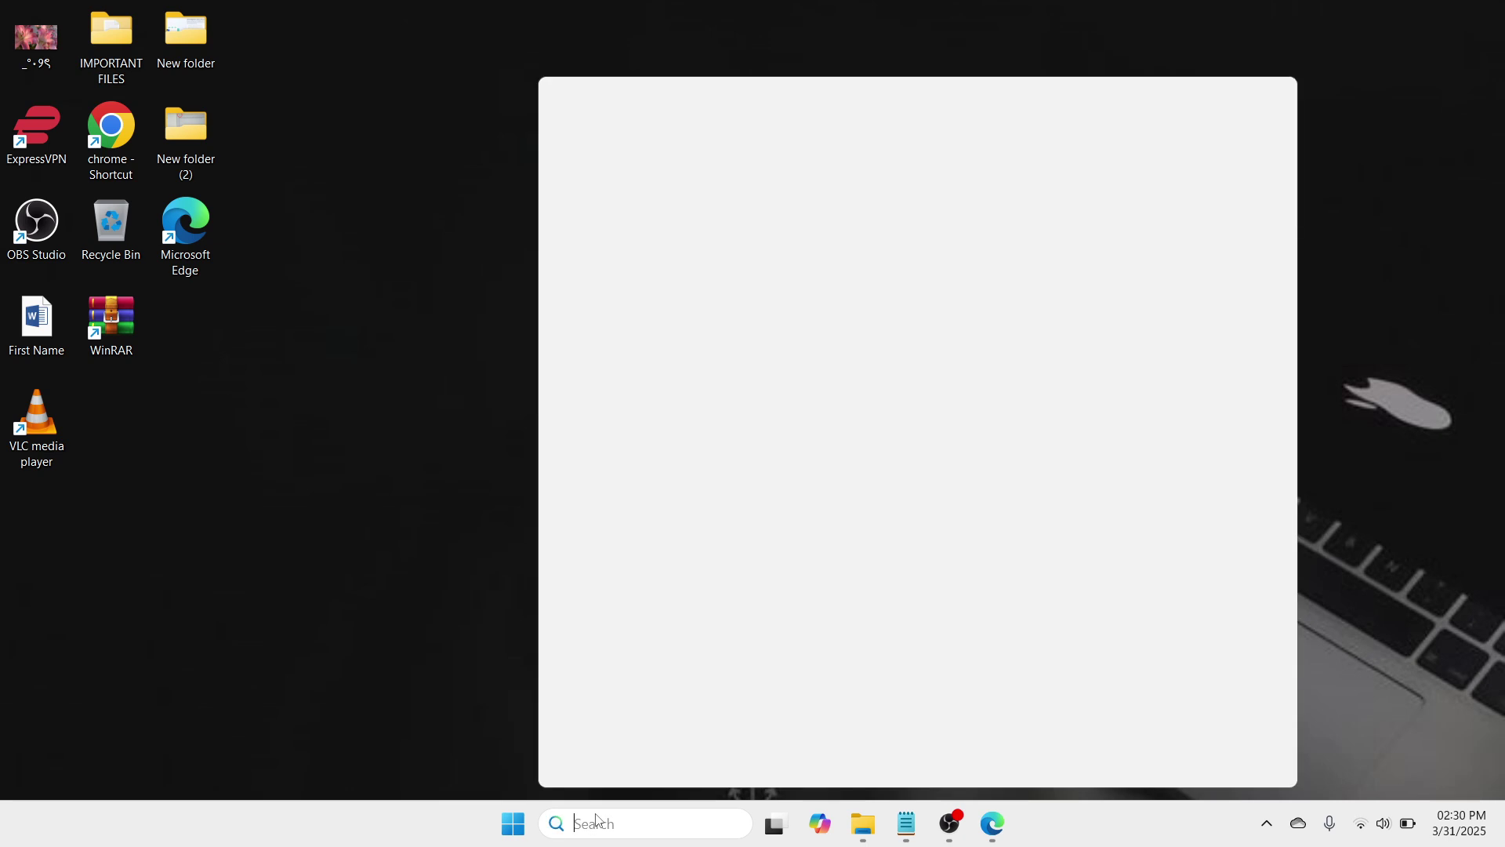
{"action": "type", "text": "cmd"}
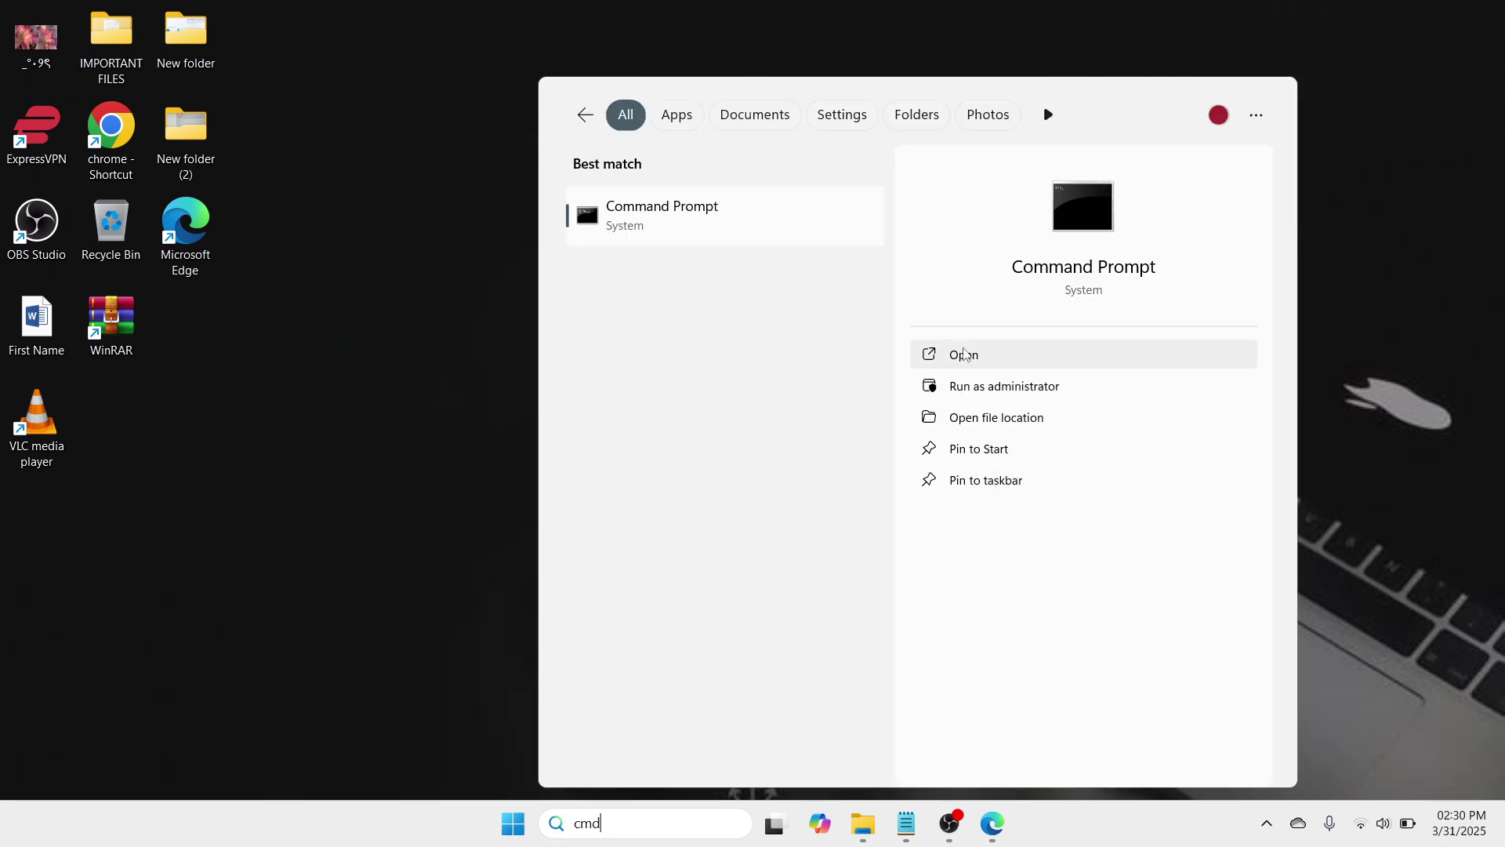
{"action": "left_click", "coordinate": [1052, 389]}
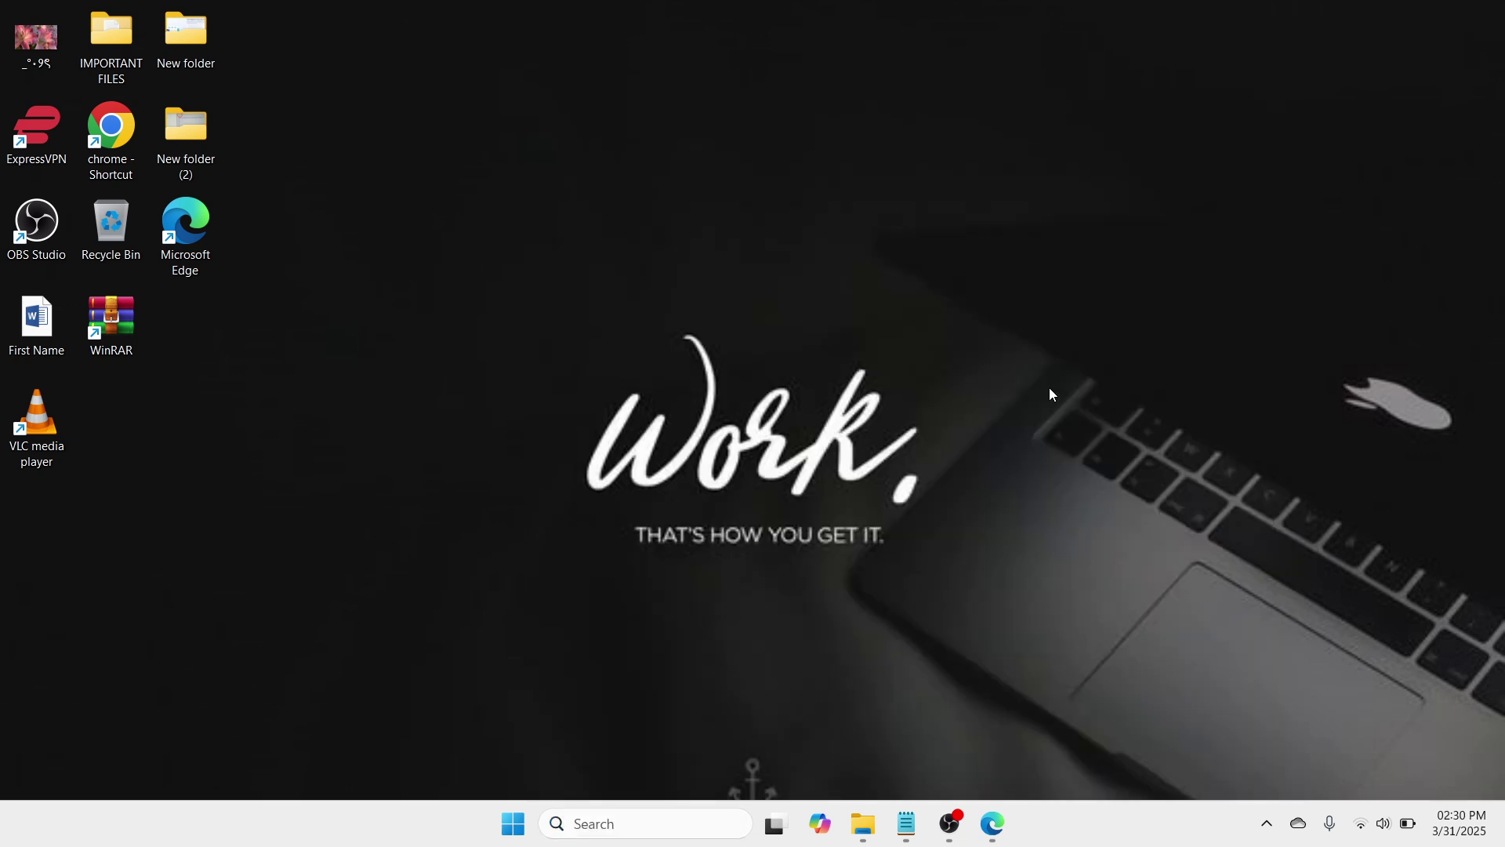
- Enter the command adb in the administrator Command Prompt to test the Path entry, and close the window
{"action": "left_click_drag", "start_coordinate": [637, 122], "coordinate": [891, 186]}
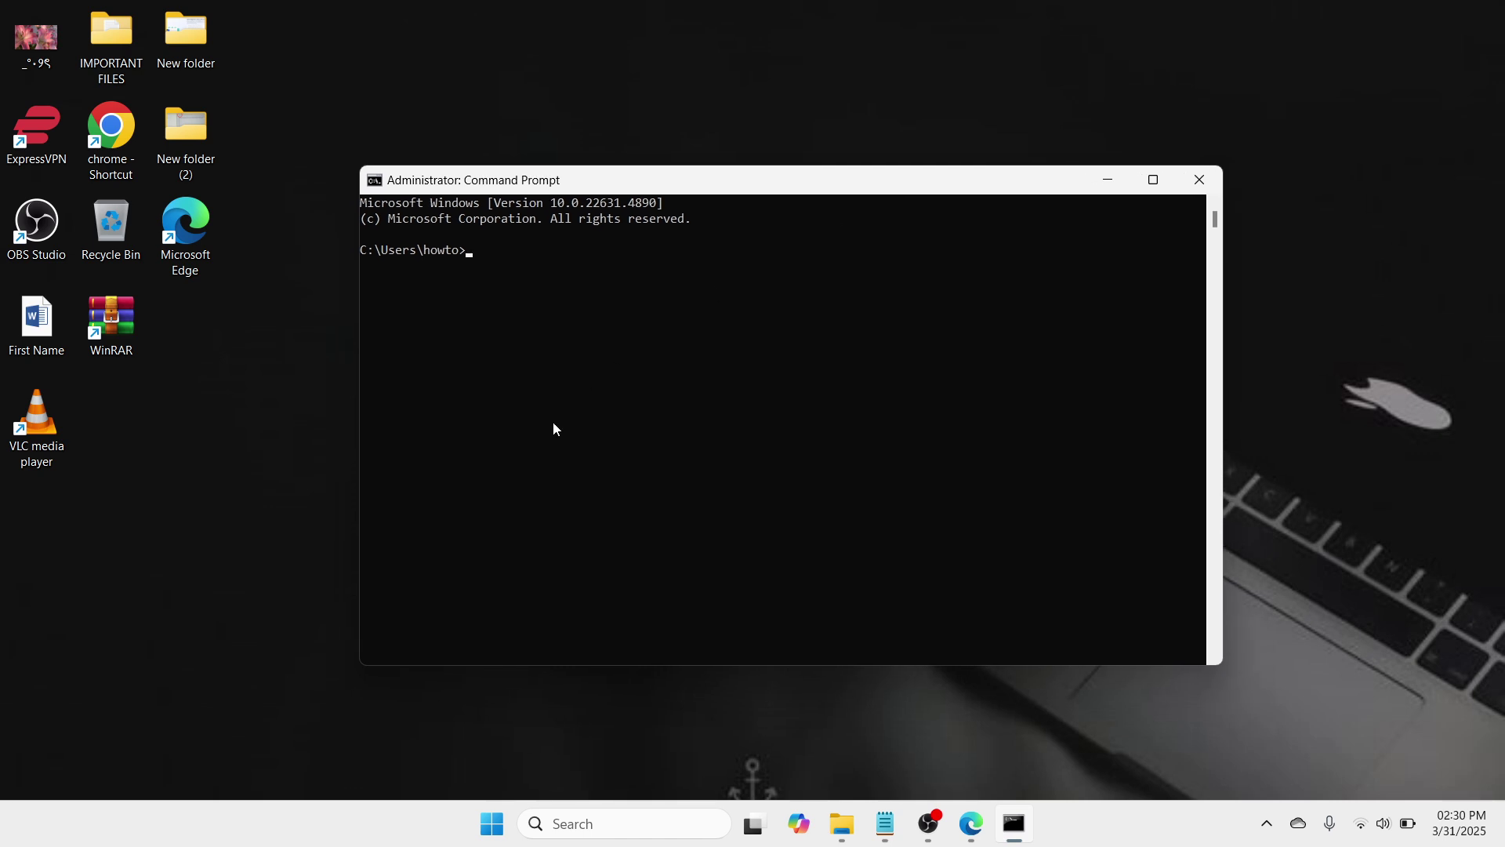
{"action": "type", "text": "adb"}
{"action": "left_click", "coordinate": [1217, 182]}
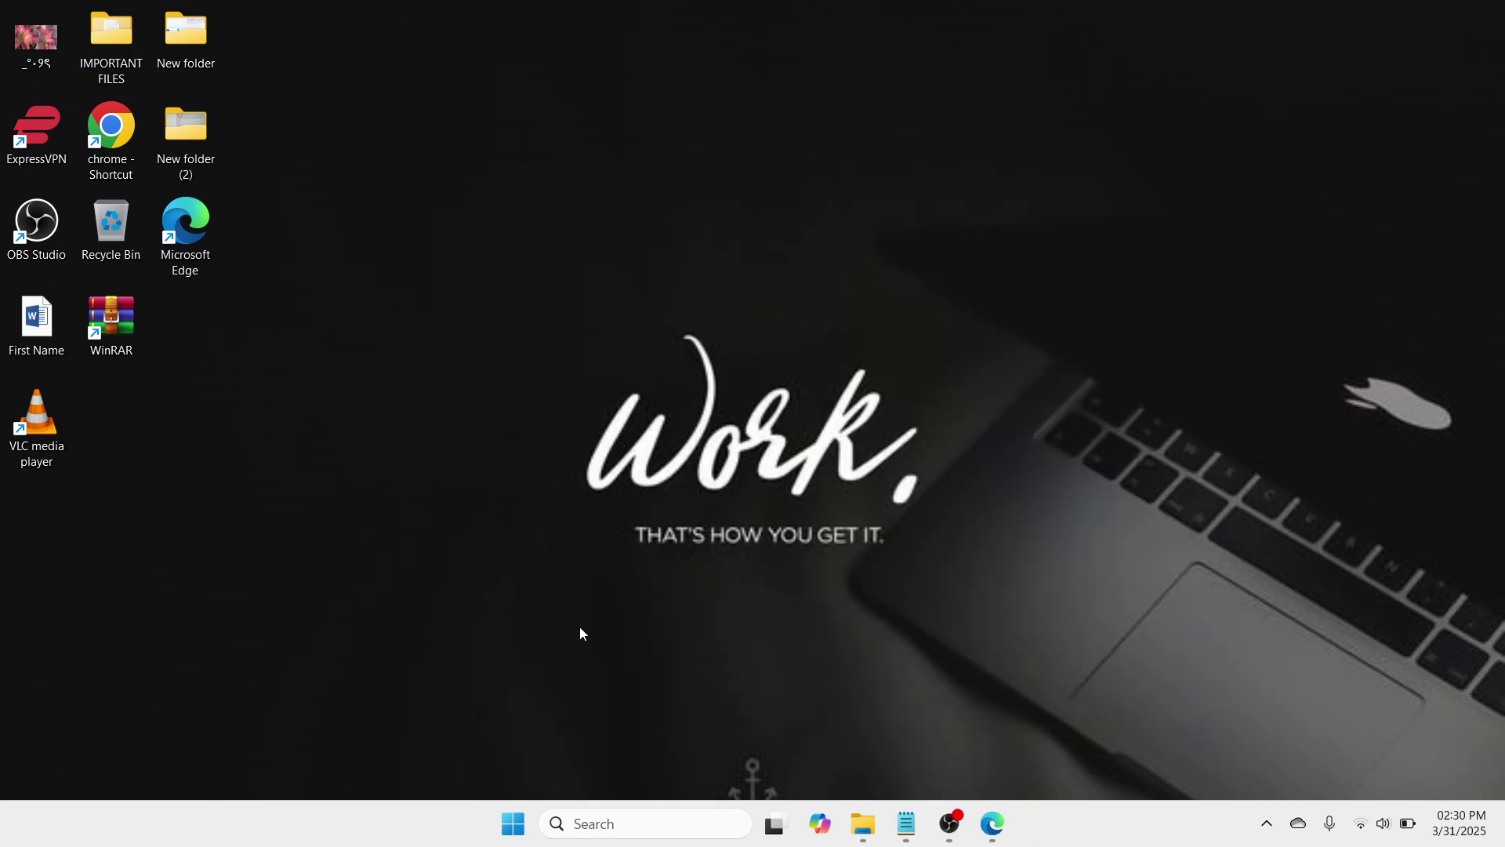
- View the PC's power options, including Restart, and dismiss them without restarting
{"action": "left_click", "coordinate": [498, 835]}
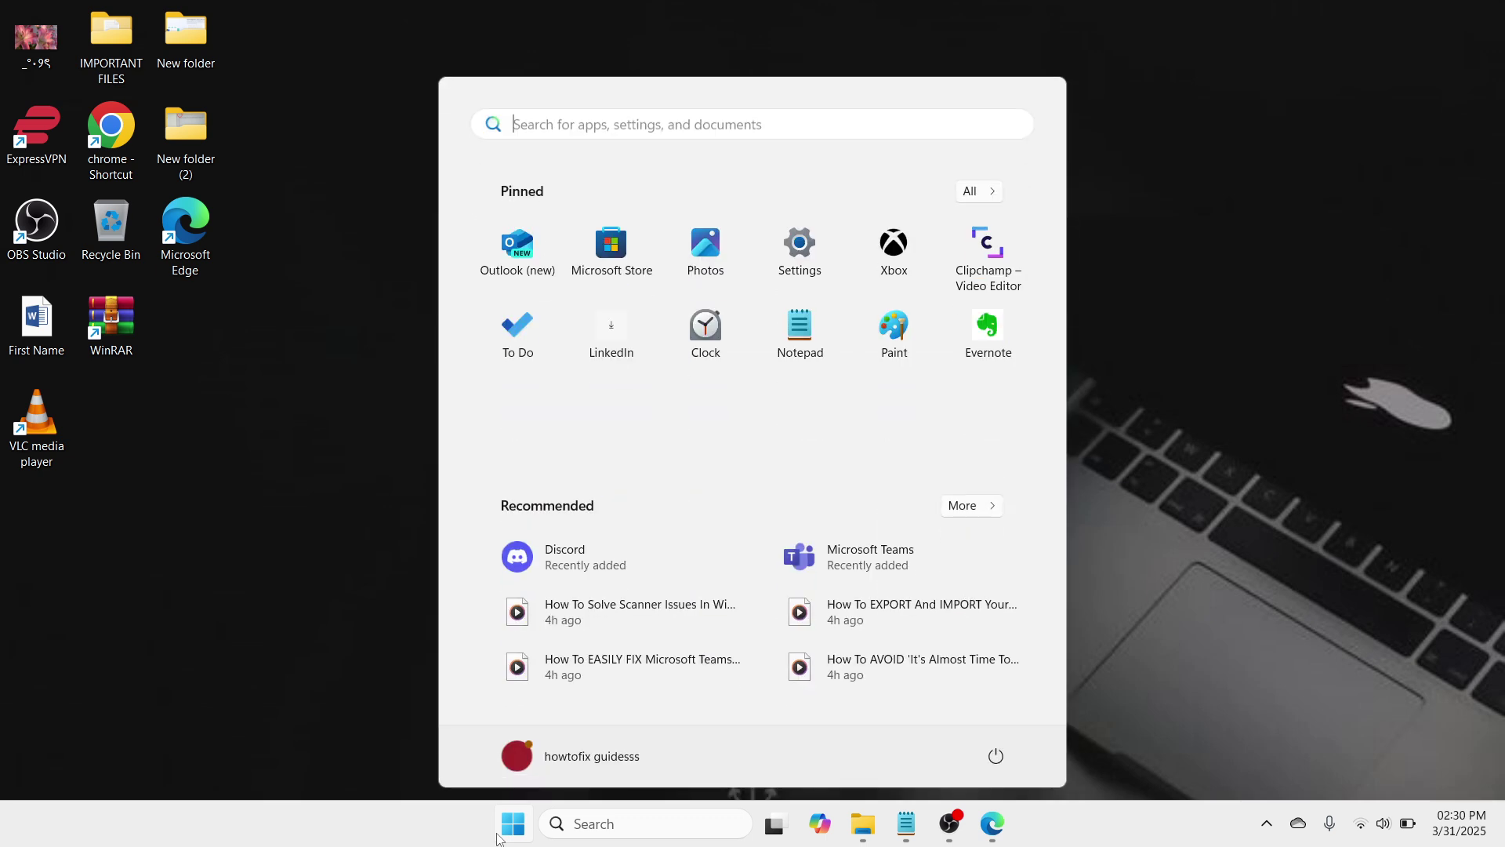
{"action": "left_click", "coordinate": [997, 757]}
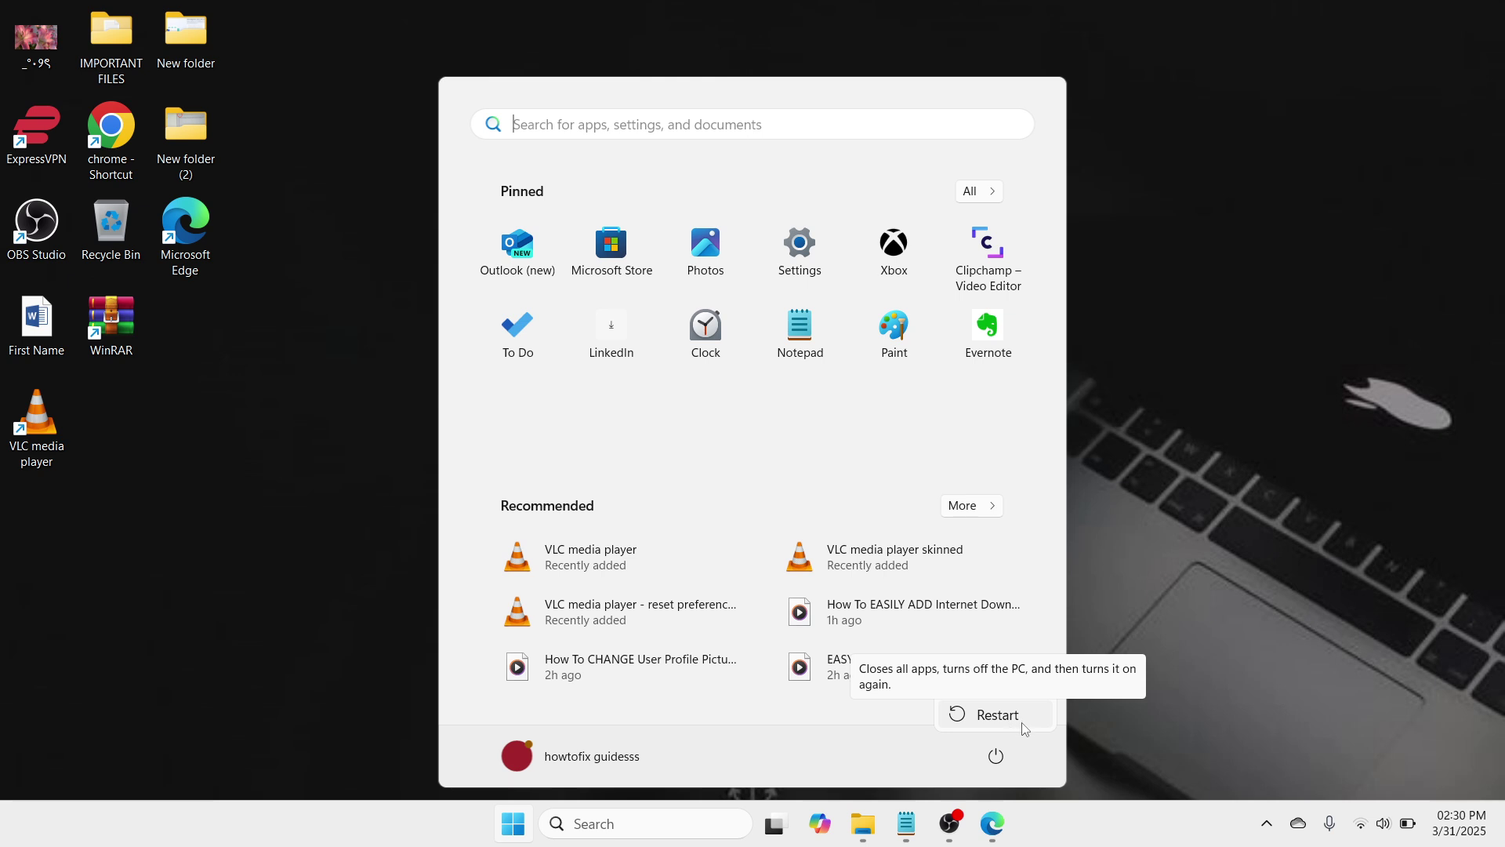
{"action": "left_click", "coordinate": [1082, 723]}
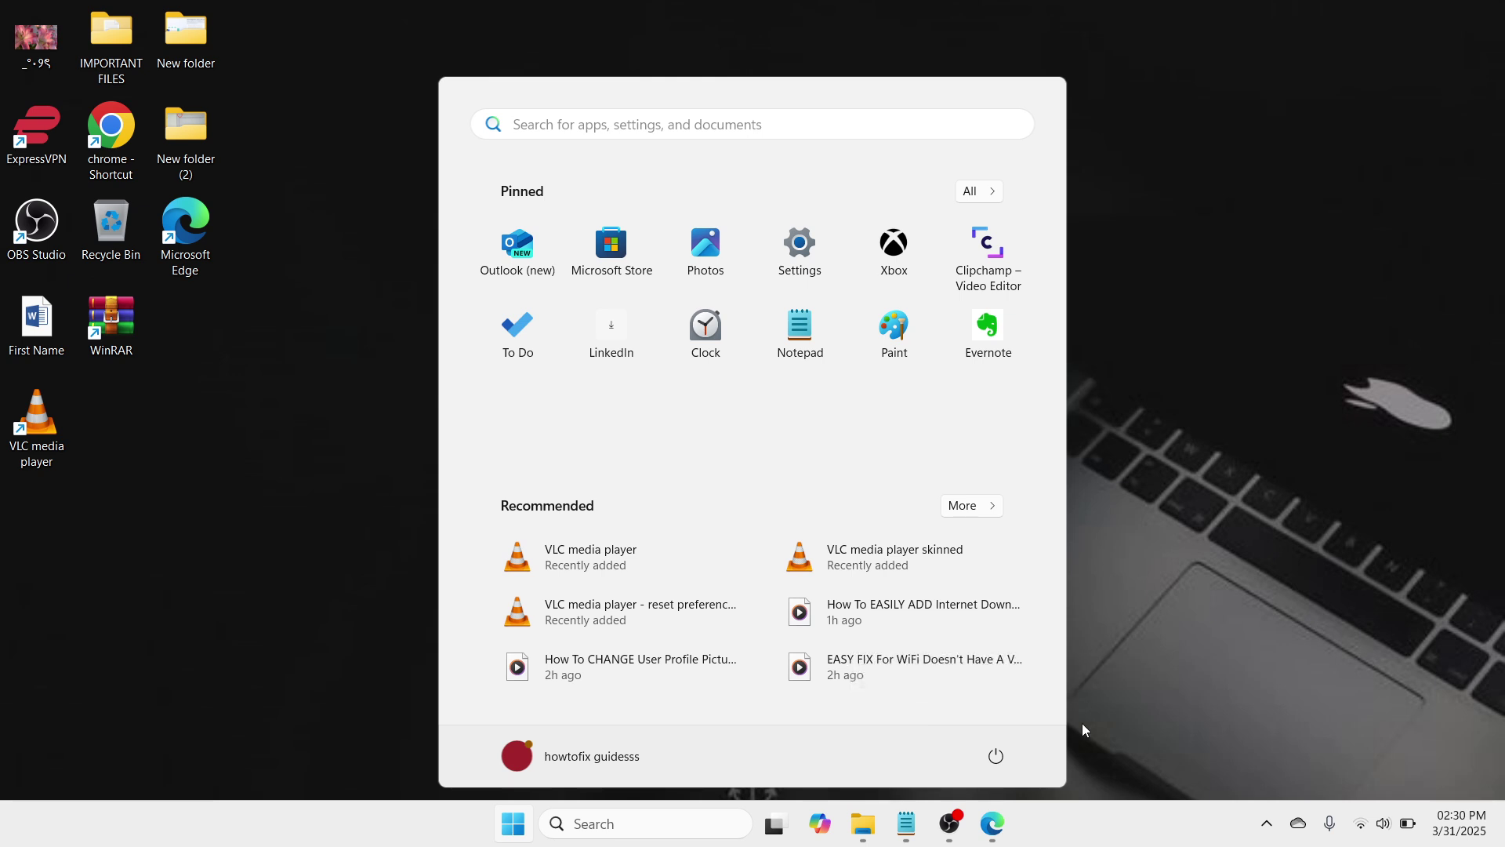
{"action": "left_click", "coordinate": [1082, 723]}
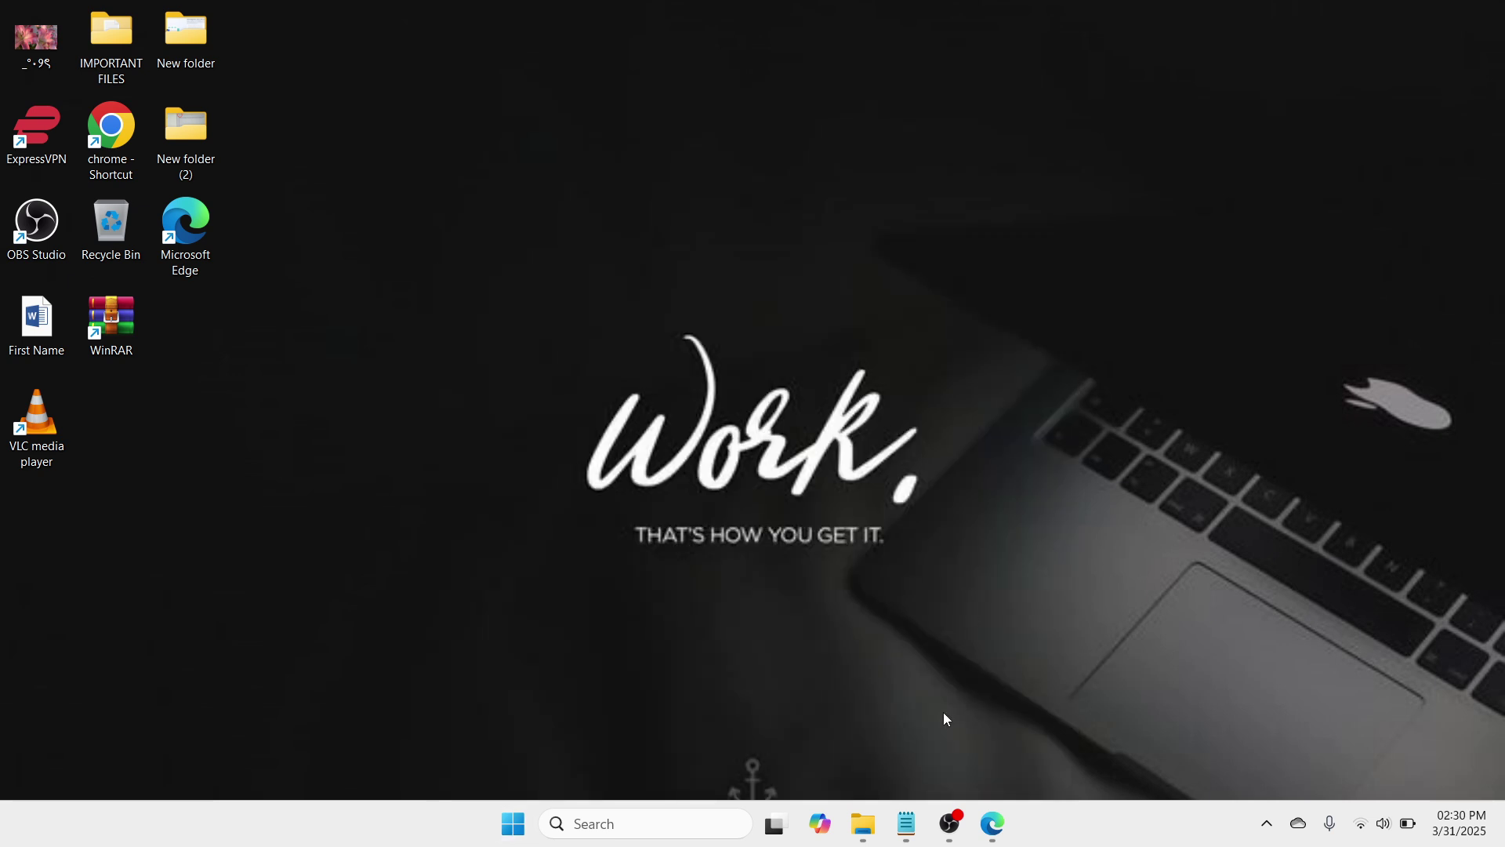